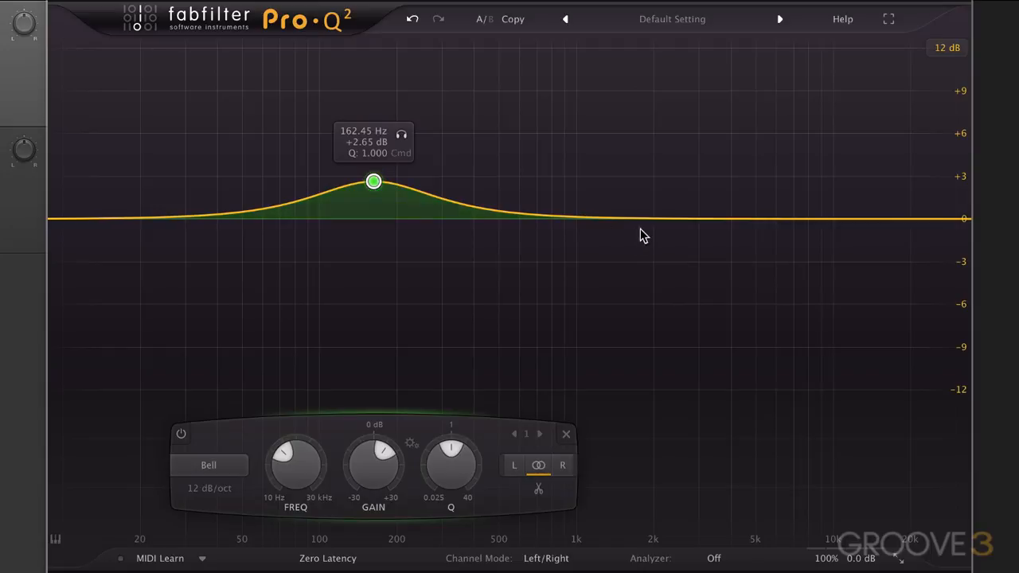
# Add a bell cut of about -1.94 dB near 1150 Hz and a 24 dB/oct bell boost of about +4.6 dB near 4900 Hz.
pyautogui.moveTo(612, 218); pyautogui.dragTo(591, 246)
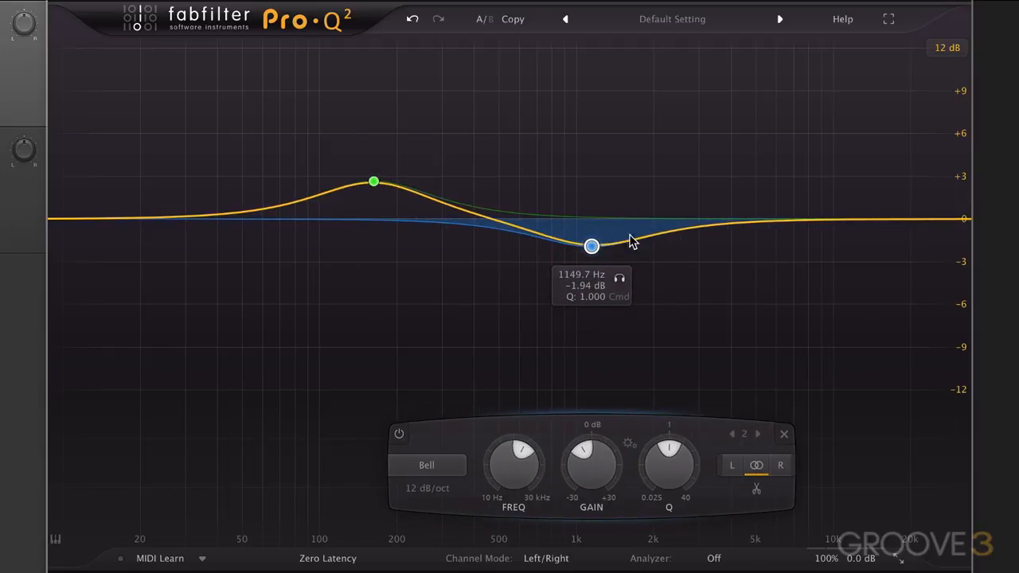
pyautogui.moveTo(729, 225); pyautogui.dragTo(754, 161)
pyautogui.keyDown('alt'); pyautogui.keyDown('shift'); pyautogui.click(754, 154); pyautogui.keyUp('shift'); pyautogui.keyUp('alt')
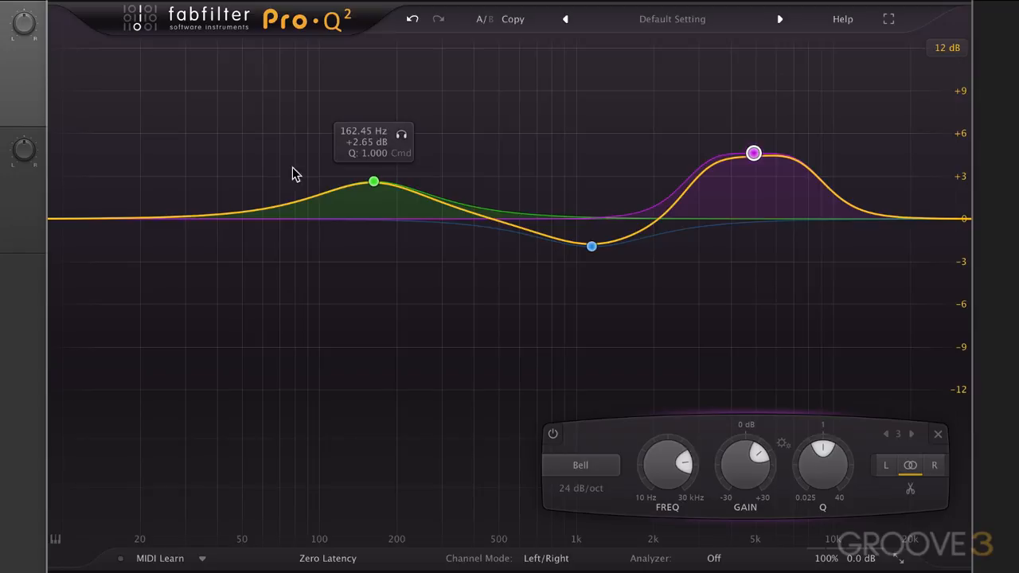
# Show the piano keyboard below the EQ display and snap band 1 to the exact note E3.
pyautogui.click(55, 540)
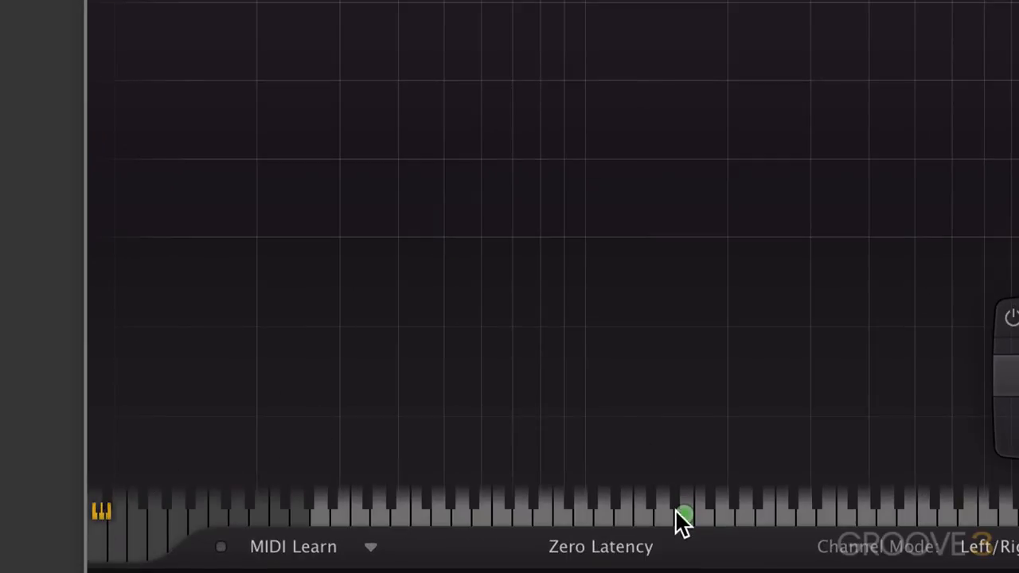
pyautogui.moveTo(681, 508)
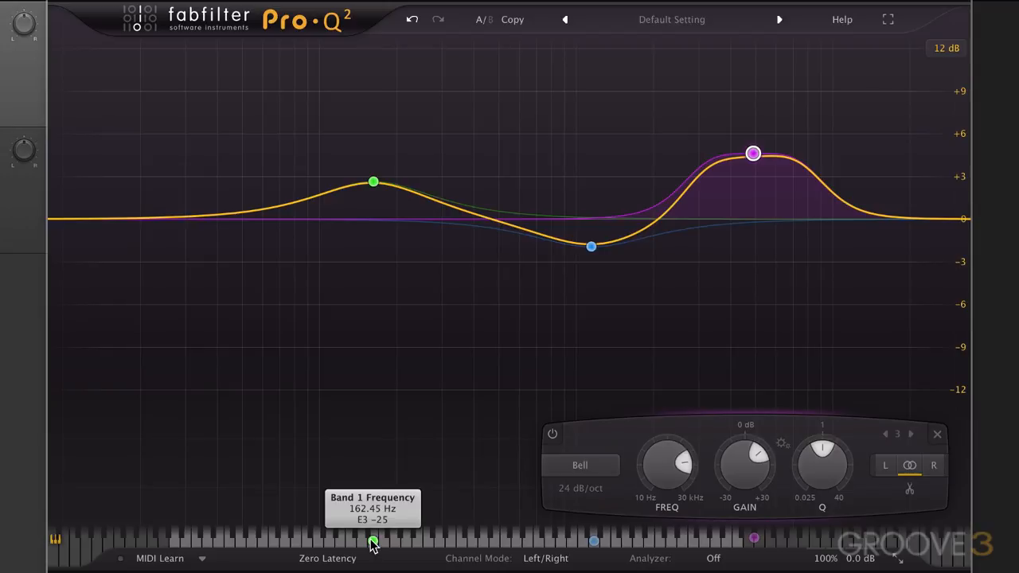
pyautogui.click(374, 544)
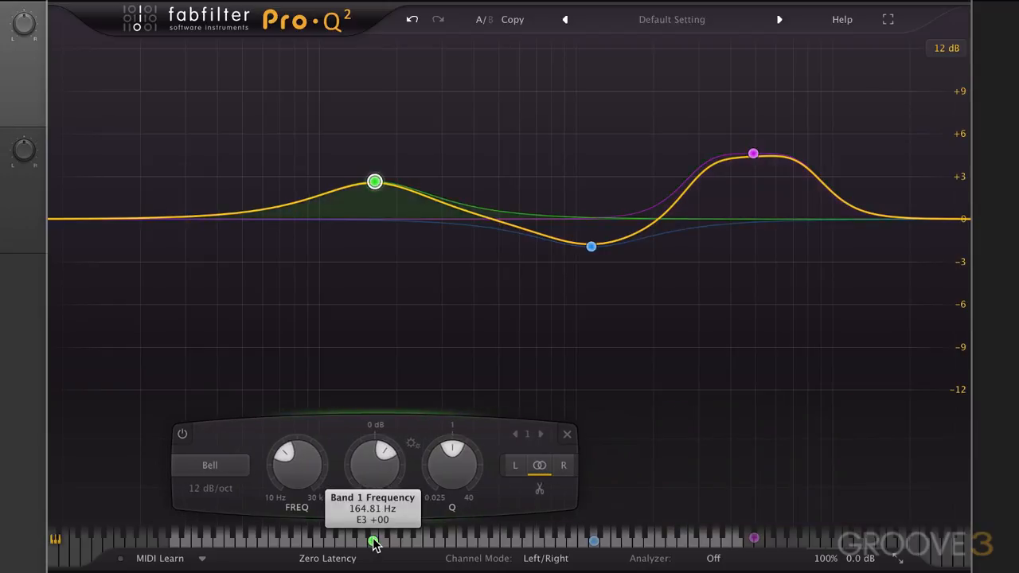
pyautogui.moveTo(375, 183)
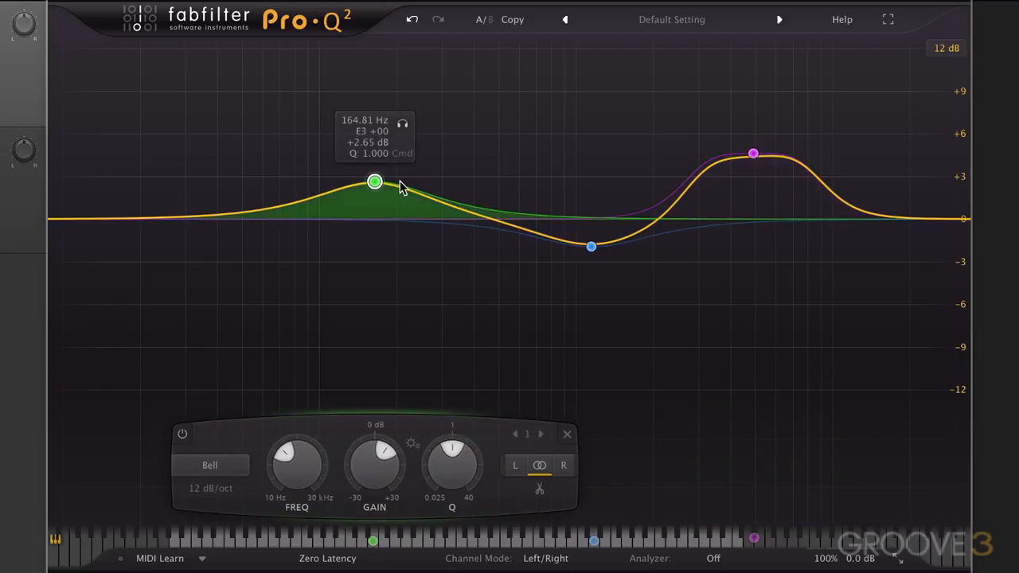
# Snap band 2 to the exact note D6 and band 3 to D#8 on the piano keyboard.
pyautogui.moveTo(581, 245)
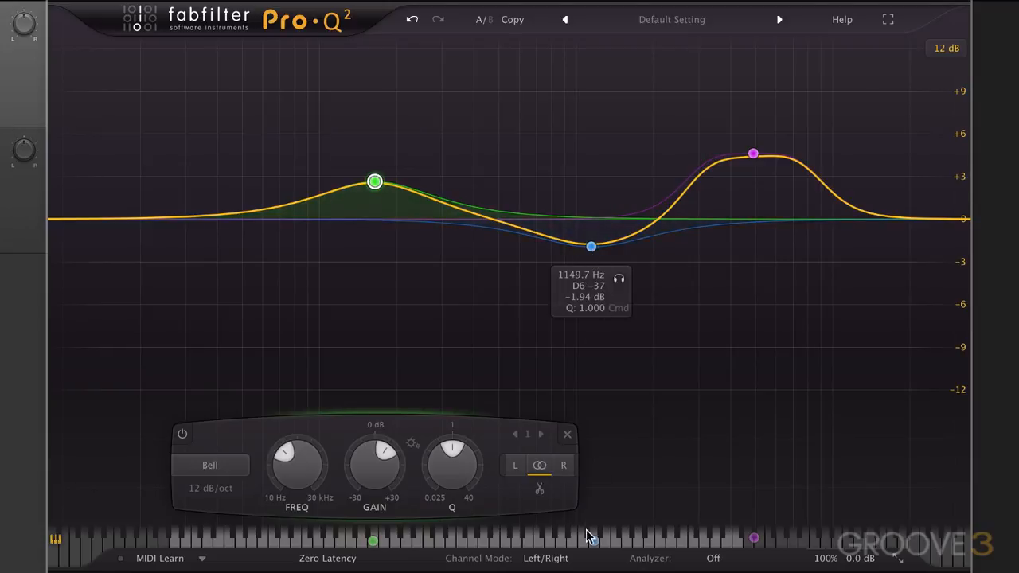
pyautogui.moveTo(593, 541); pyautogui.dragTo(595, 542)
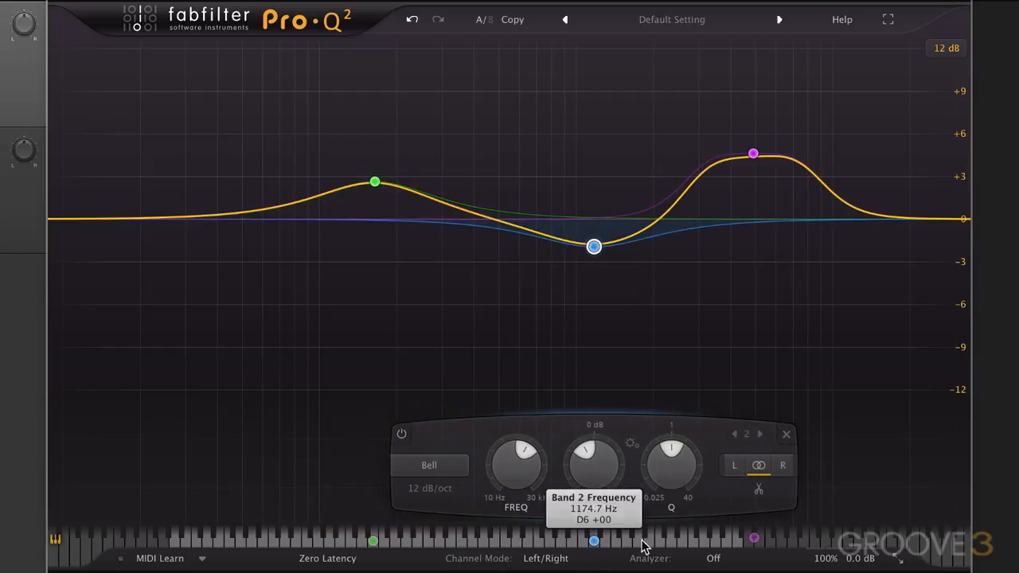
pyautogui.moveTo(752, 539)
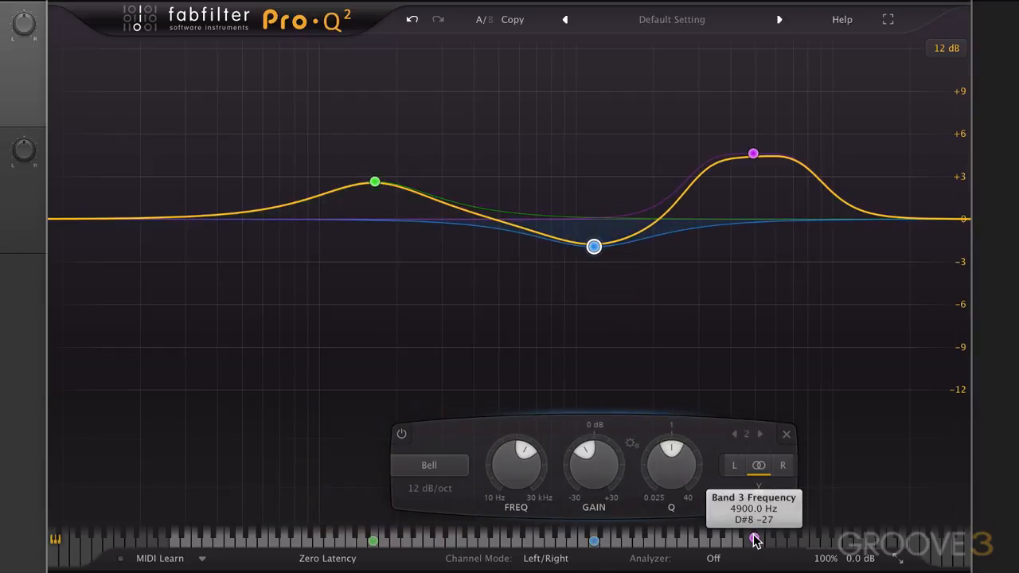
pyautogui.moveTo(754, 540); pyautogui.dragTo(755, 540)
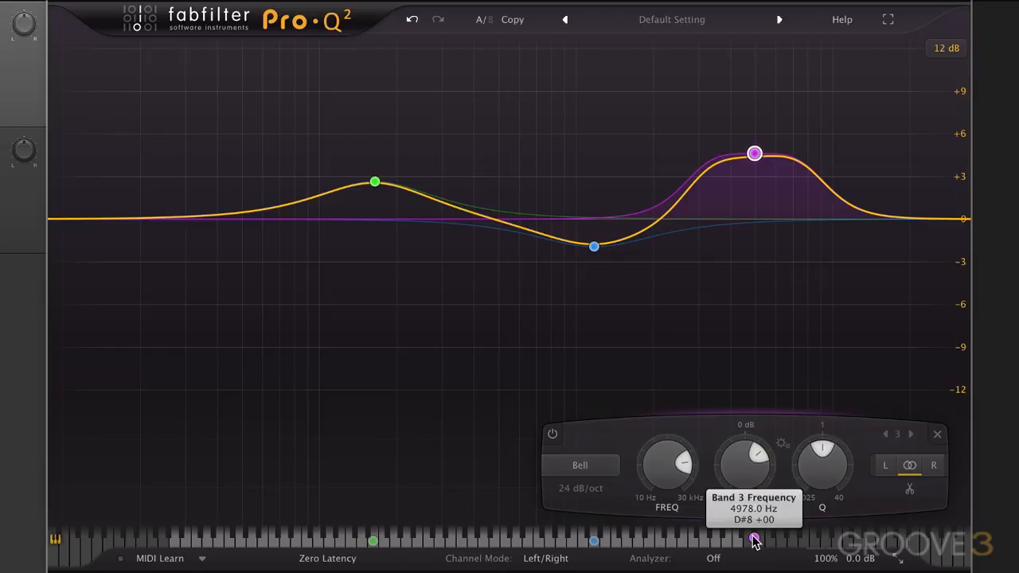
# Retune band 3 along the piano keyboard to F#7 at 2960 Hz, trying E7 on the way.
pyautogui.moveTo(755, 540); pyautogui.dragTo(682, 542)
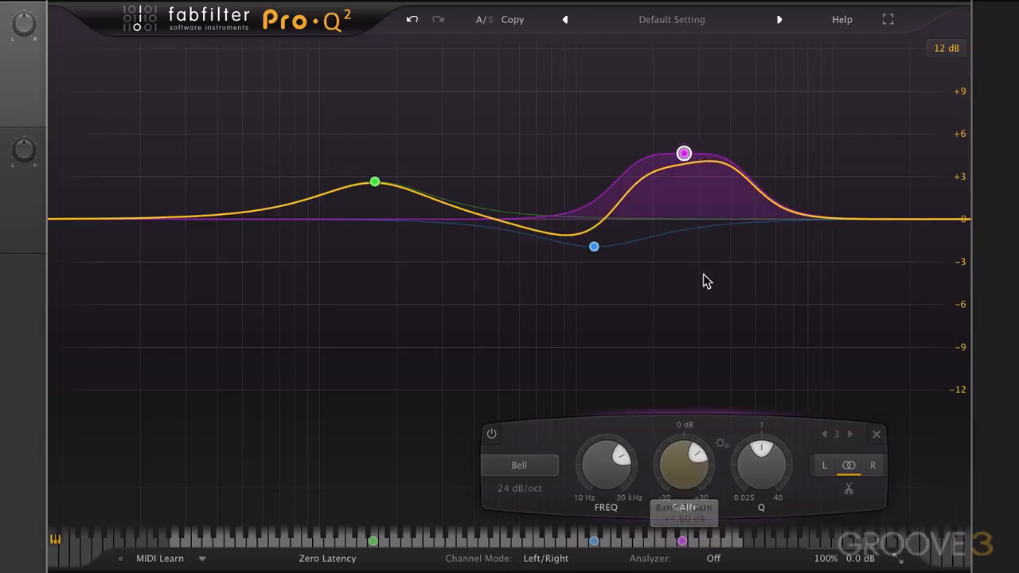
pyautogui.moveTo(654, 155)
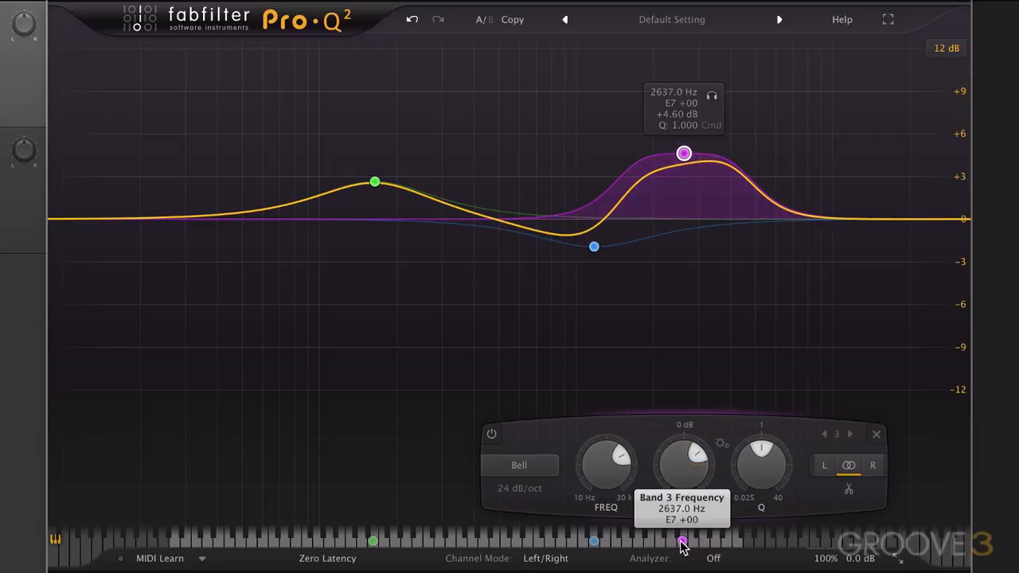
pyautogui.moveTo(682, 541); pyautogui.dragTo(697, 543)
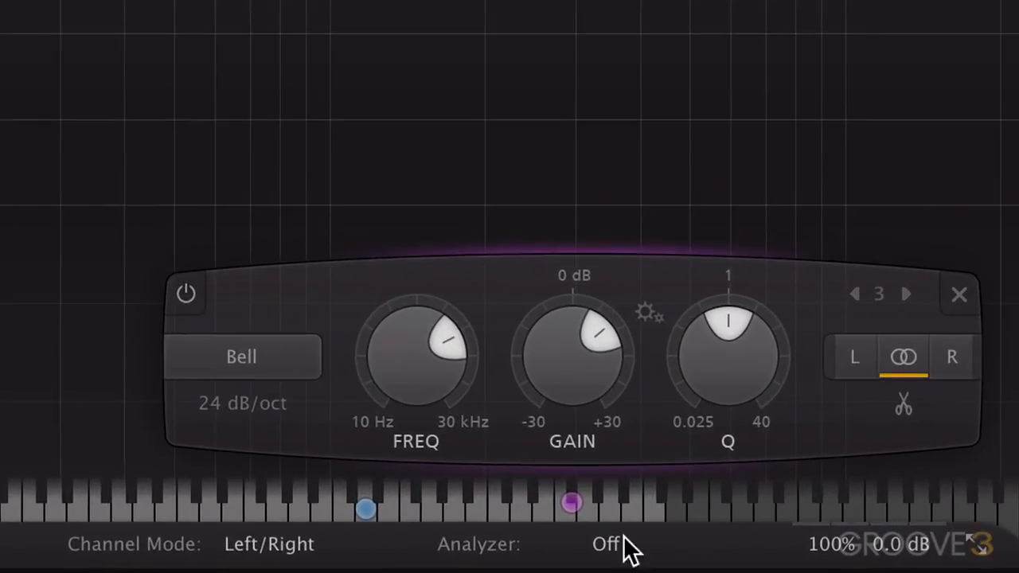
# Turn on both the Pre and Post spectrums in the analyzer.
pyautogui.moveTo(677, 561)
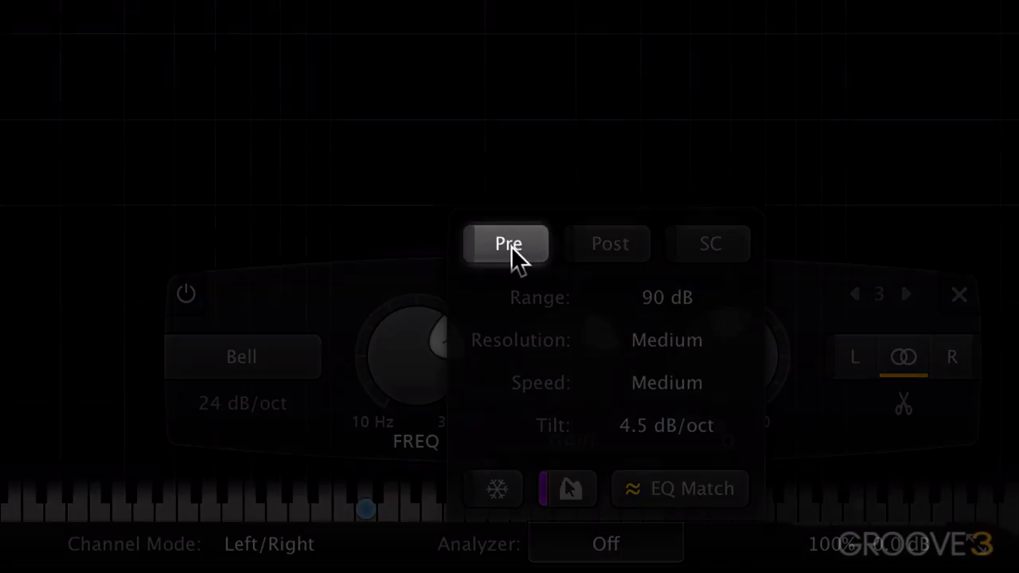
pyautogui.click(511, 245)
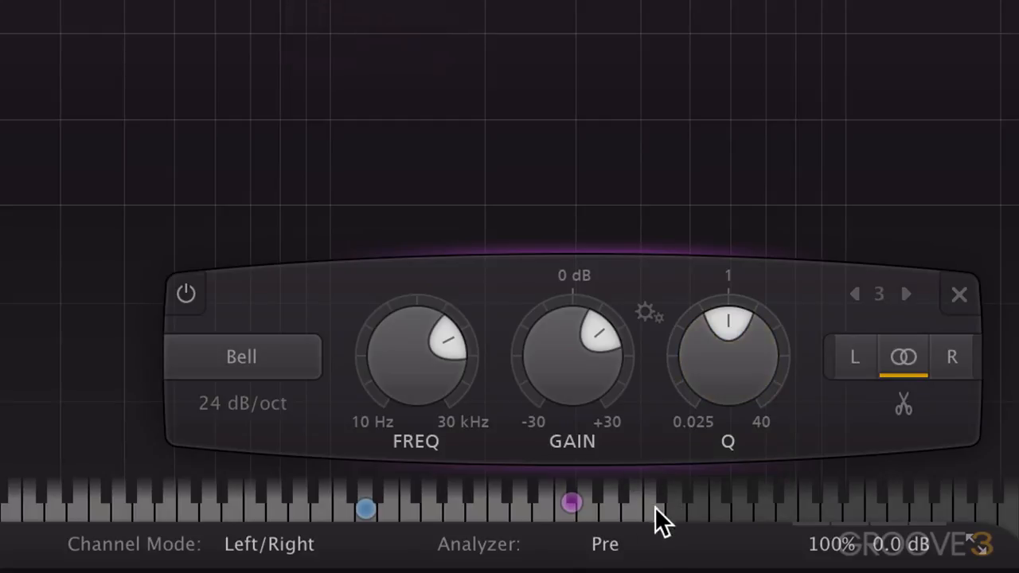
pyautogui.moveTo(609, 547)
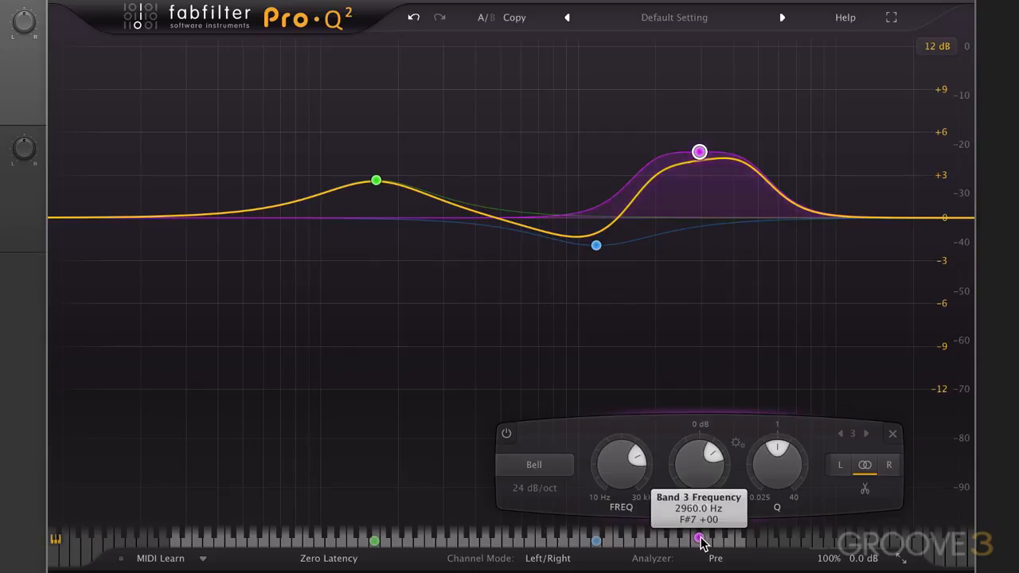
pyautogui.click(716, 558)
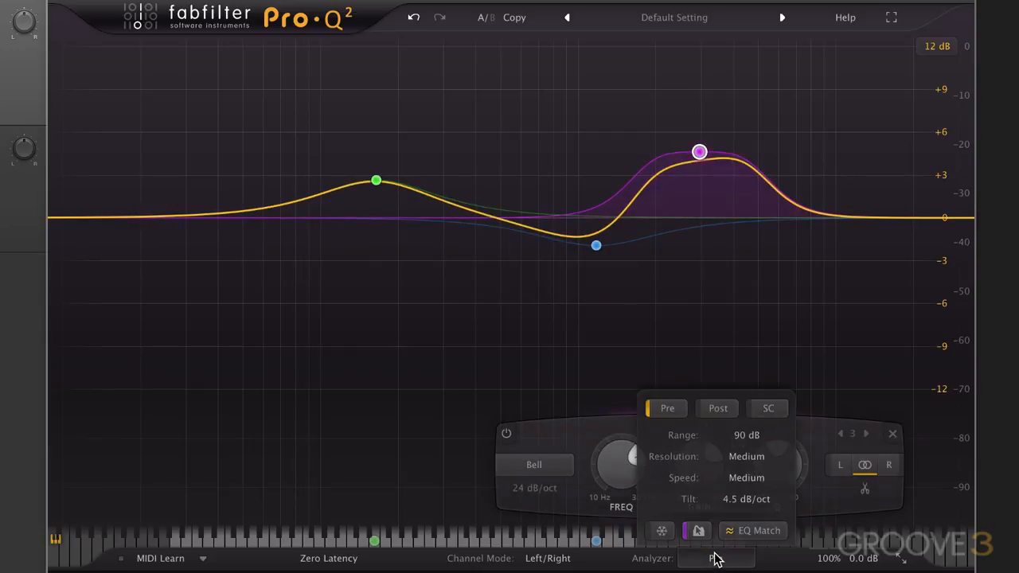
pyautogui.click(728, 414)
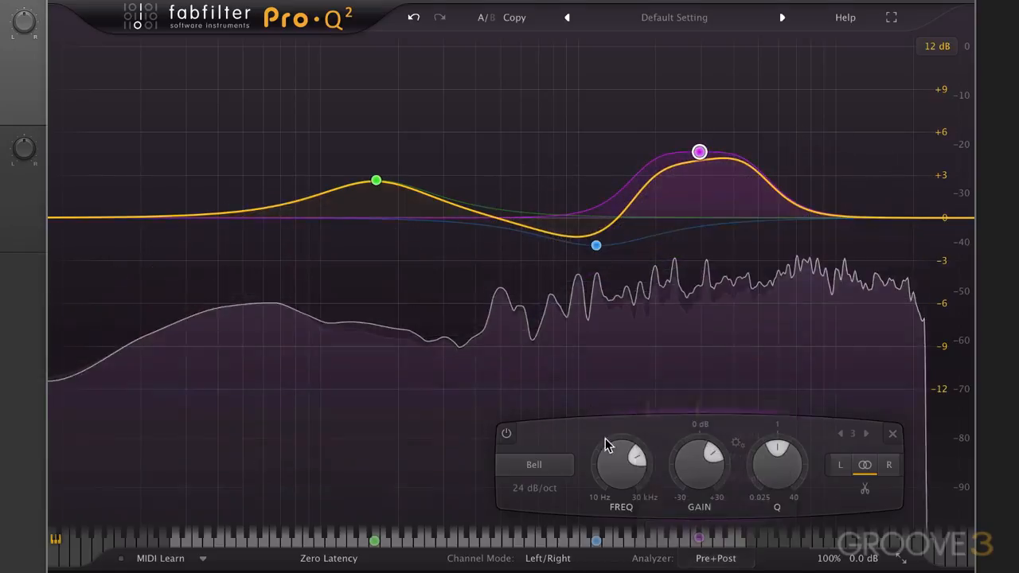
# Turn on the analyzer's freeze option so the spectrum peaks are held.
pyautogui.moveTo(716, 558)
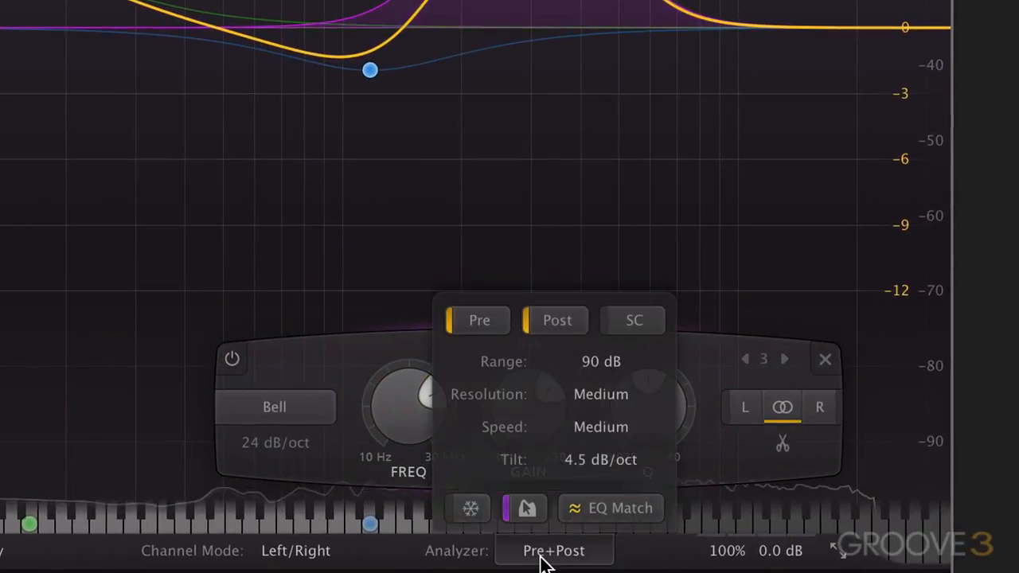
pyautogui.click(469, 511)
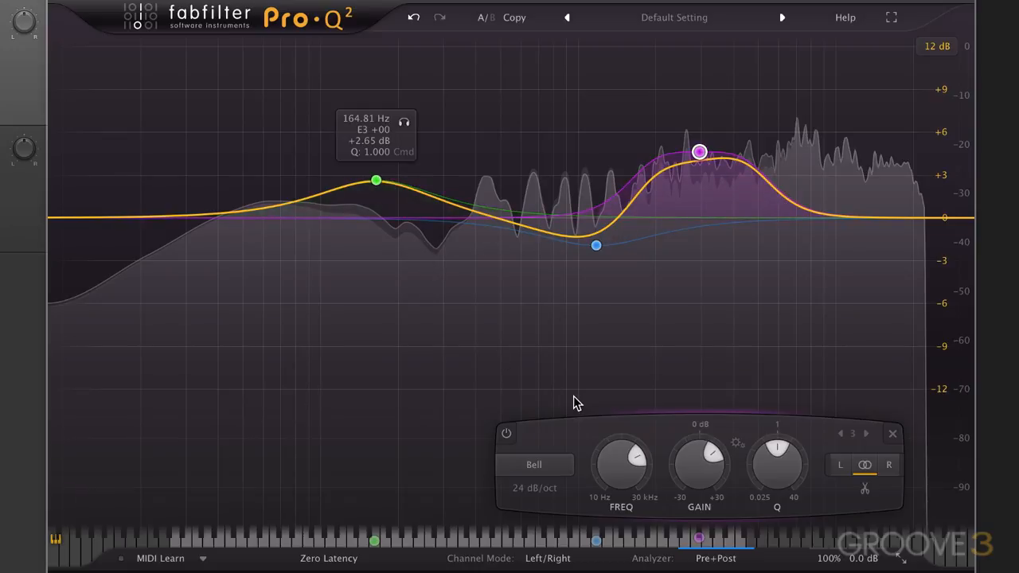
pyautogui.click(711, 561)
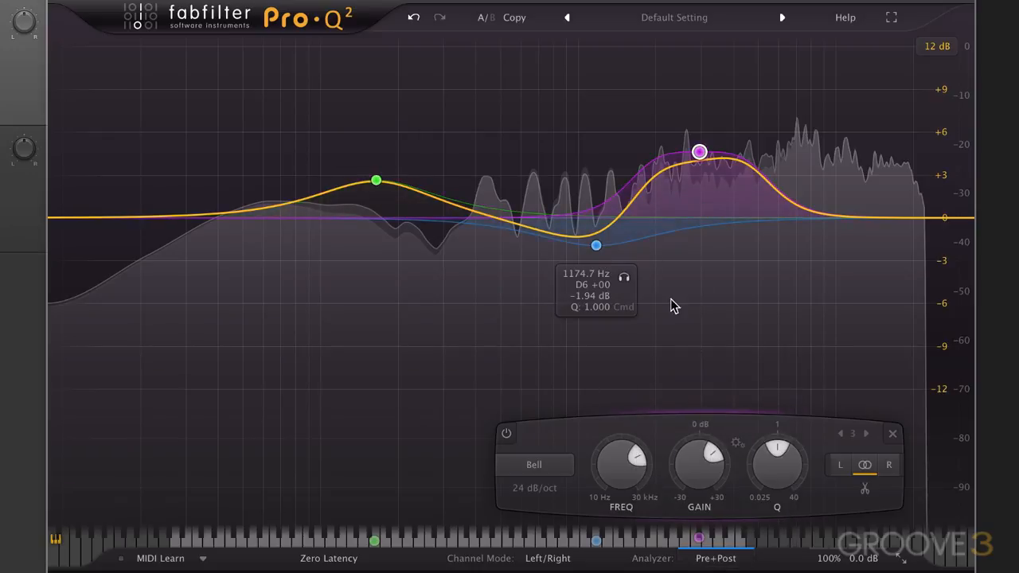
# Set the analyzer range to 60 dB.
pyautogui.moveTo(735, 557)
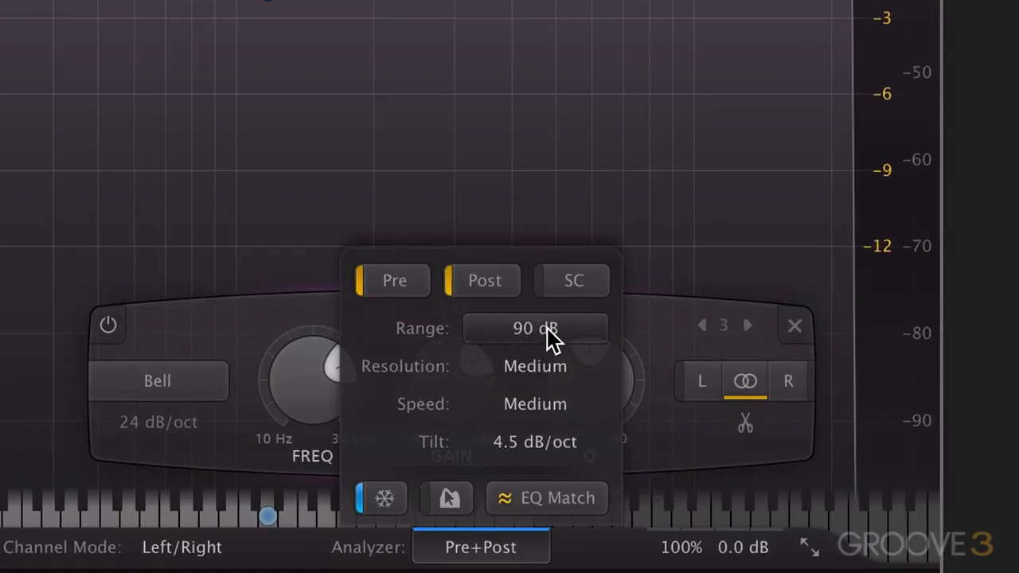
pyautogui.click(548, 330)
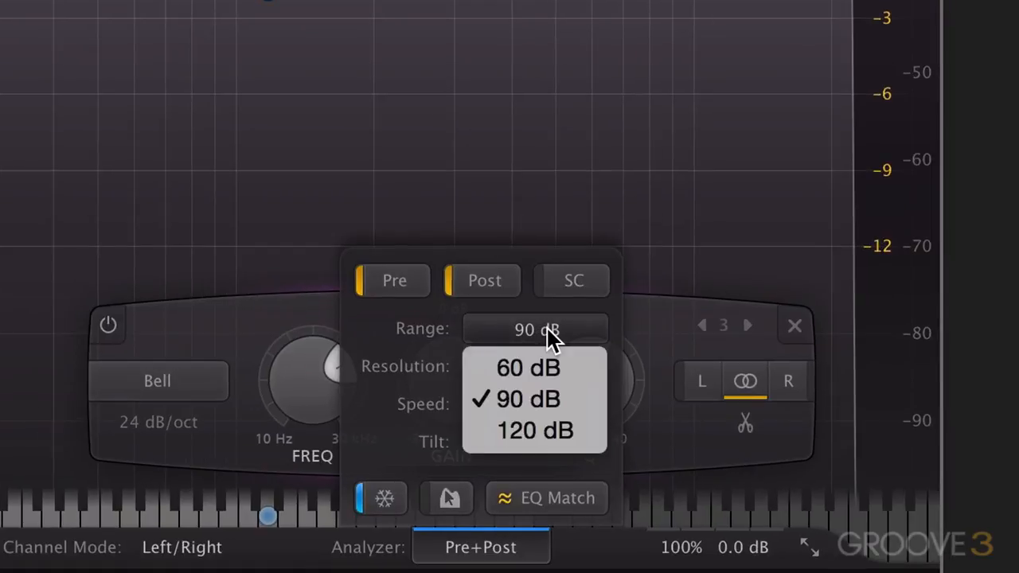
pyautogui.click(538, 370)
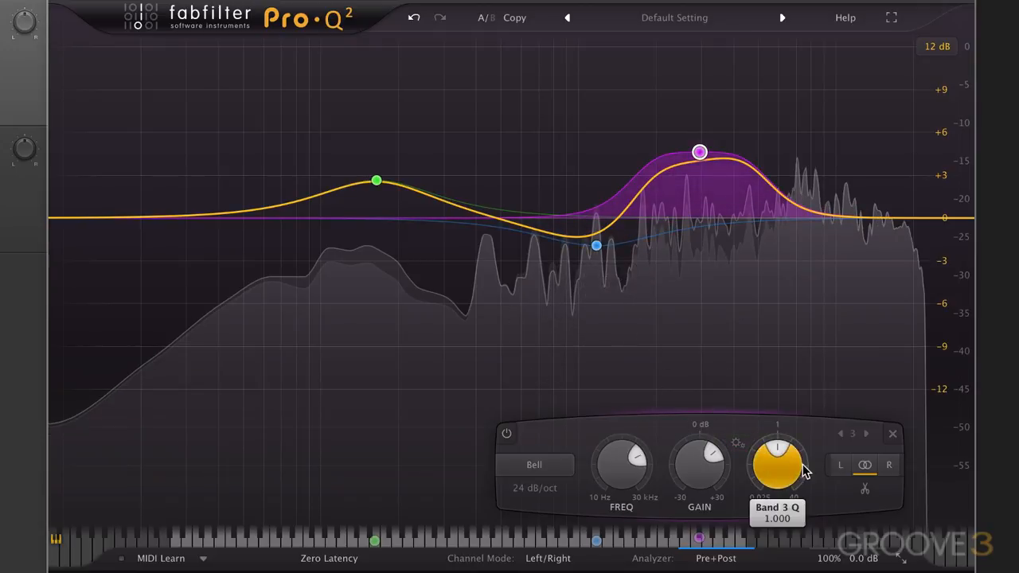
# Set the analyzer range to 120 dB.
pyautogui.moveTo(736, 561)
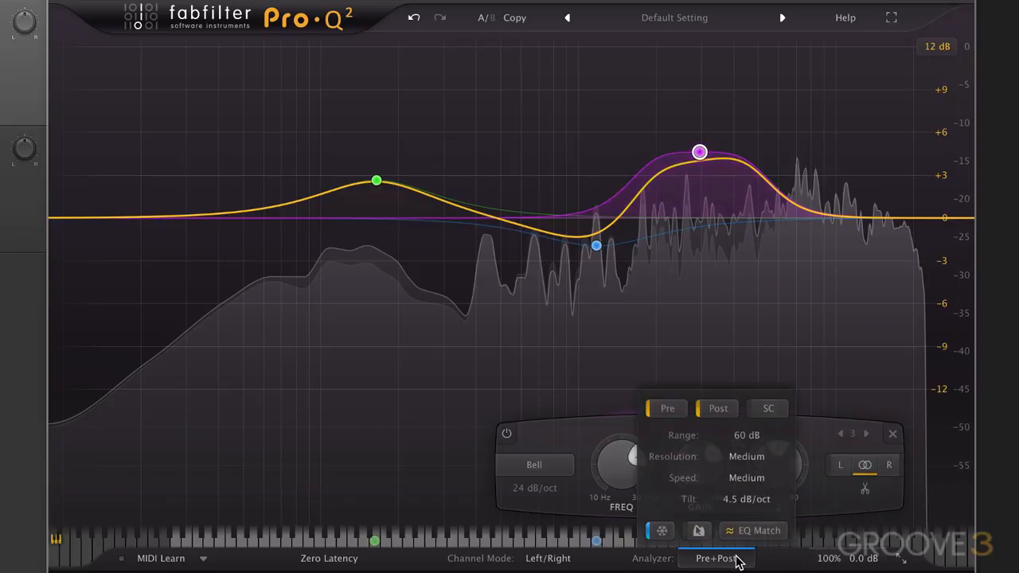
pyautogui.click(753, 438)
pyautogui.click(747, 488)
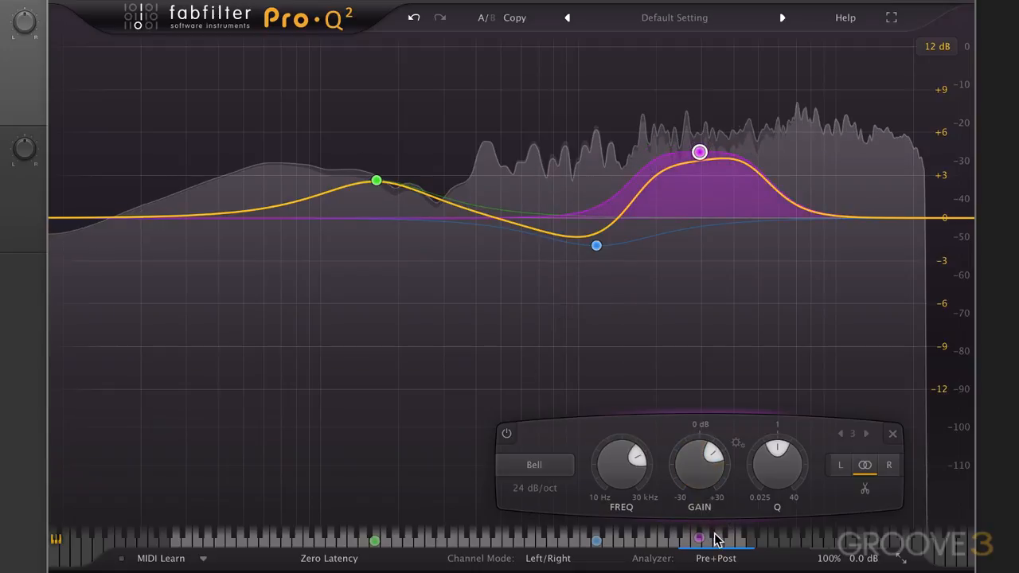
# Return the analyzer range to 90 dB.
pyautogui.moveTo(716, 556)
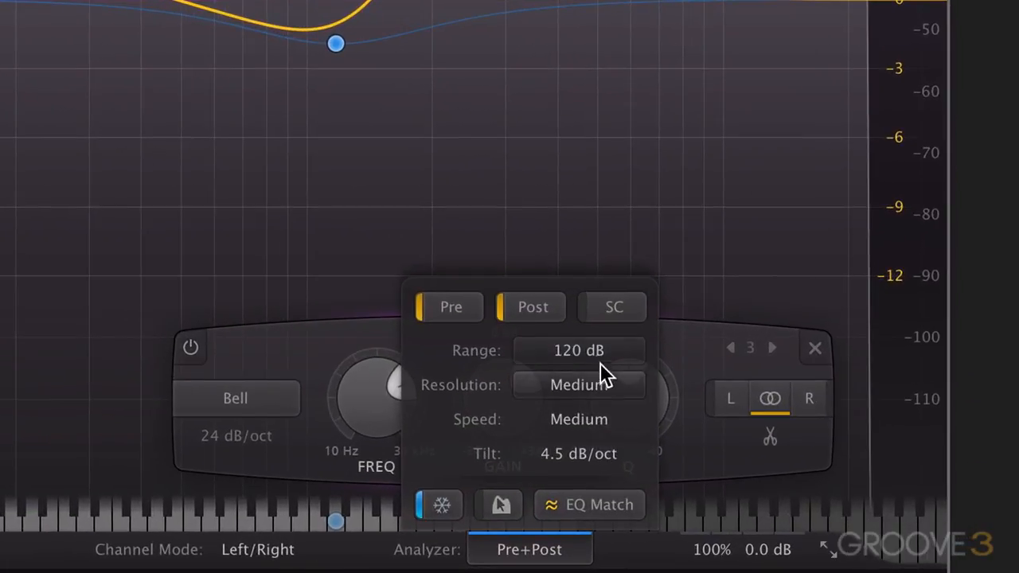
pyautogui.click(596, 352)
pyautogui.click(587, 416)
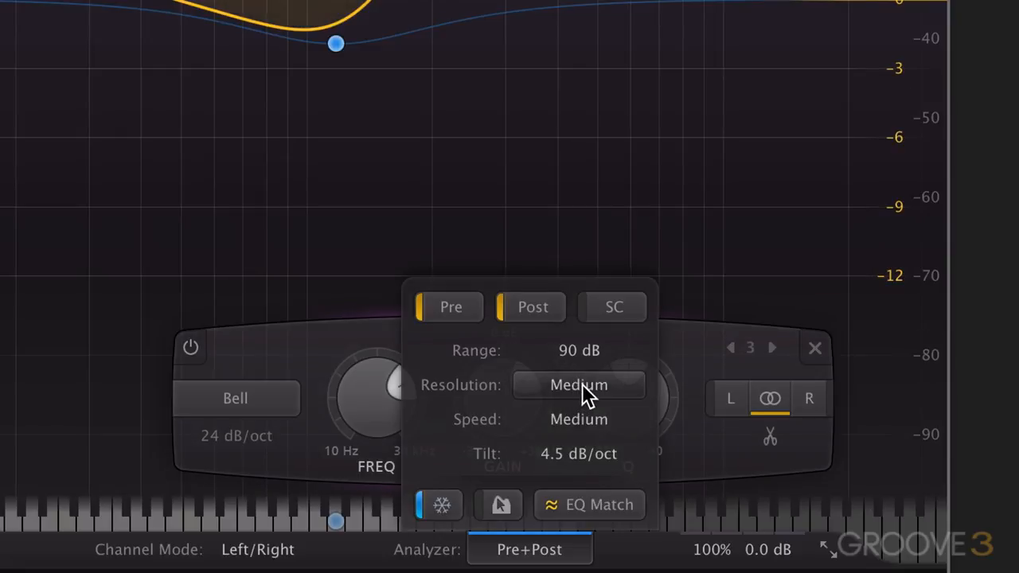
# Set the analyzer resolution to Maximum and play the audio to view the spectrum.
pyautogui.click(582, 385)
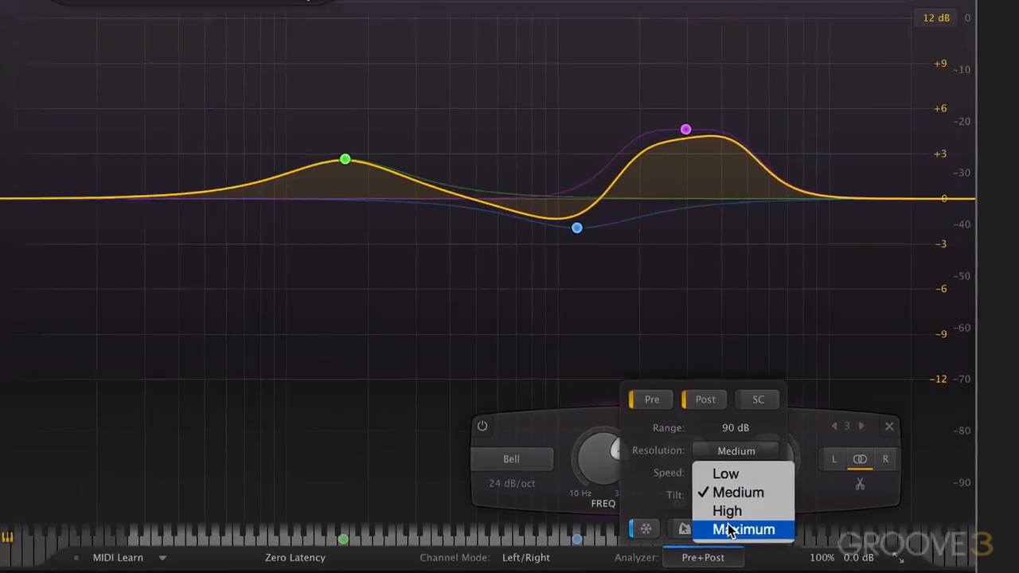
pyautogui.click(569, 502)
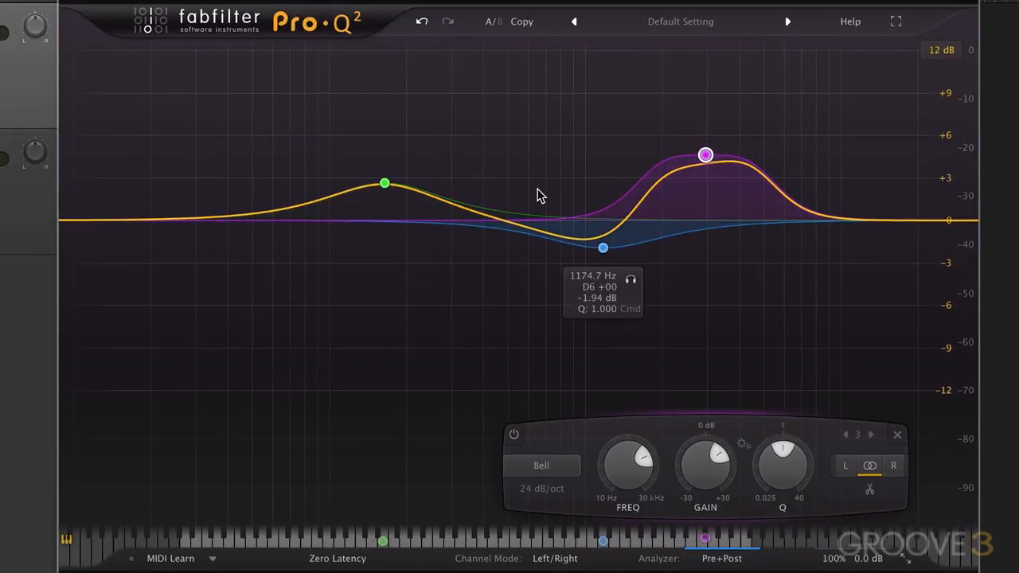
pyautogui.press('space')
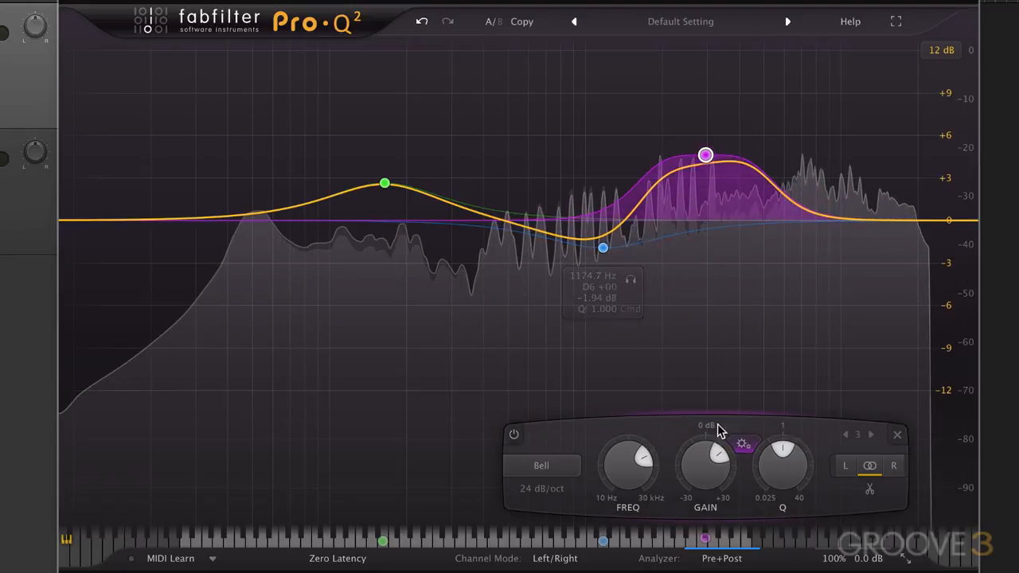
# Return the analyzer resolution to Medium and turn off the spectrum freeze.
pyautogui.click(723, 559)
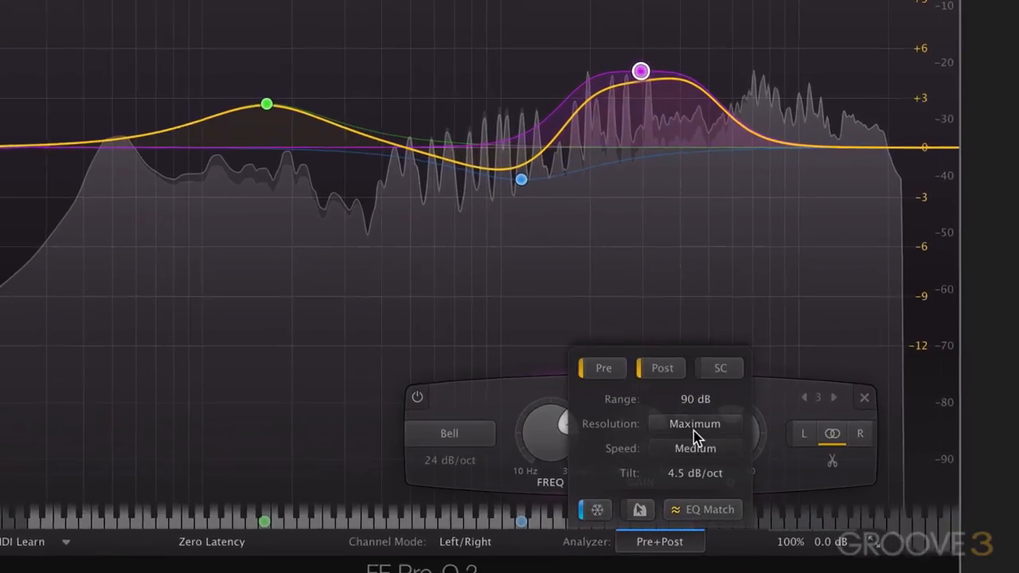
pyautogui.click(752, 457)
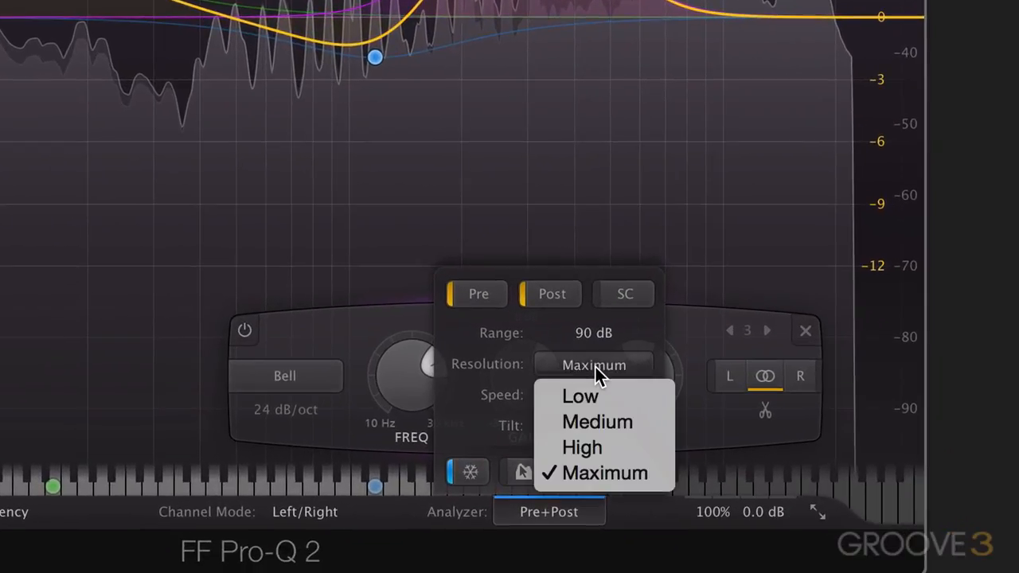
pyautogui.click(594, 418)
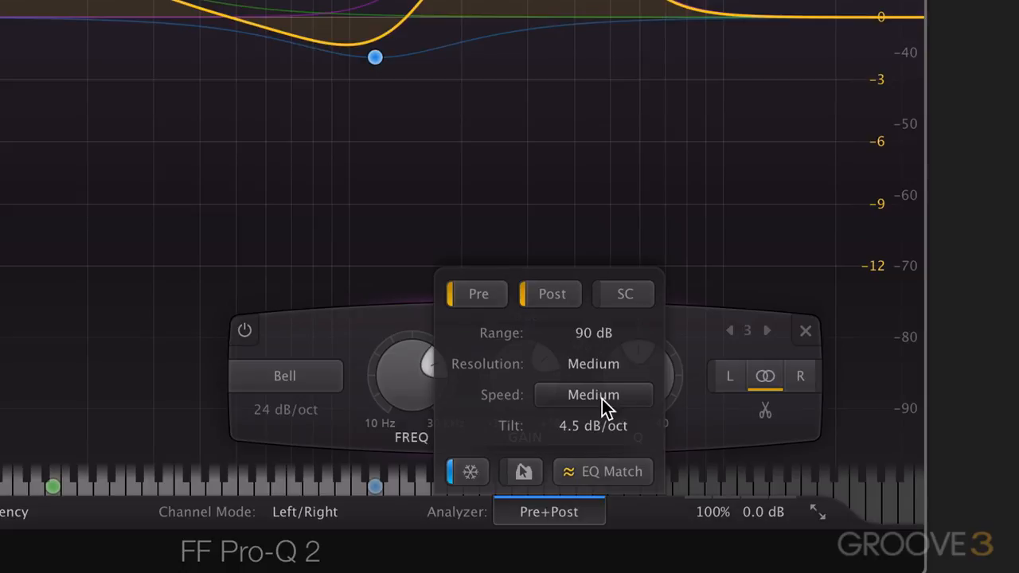
pyautogui.click(471, 472)
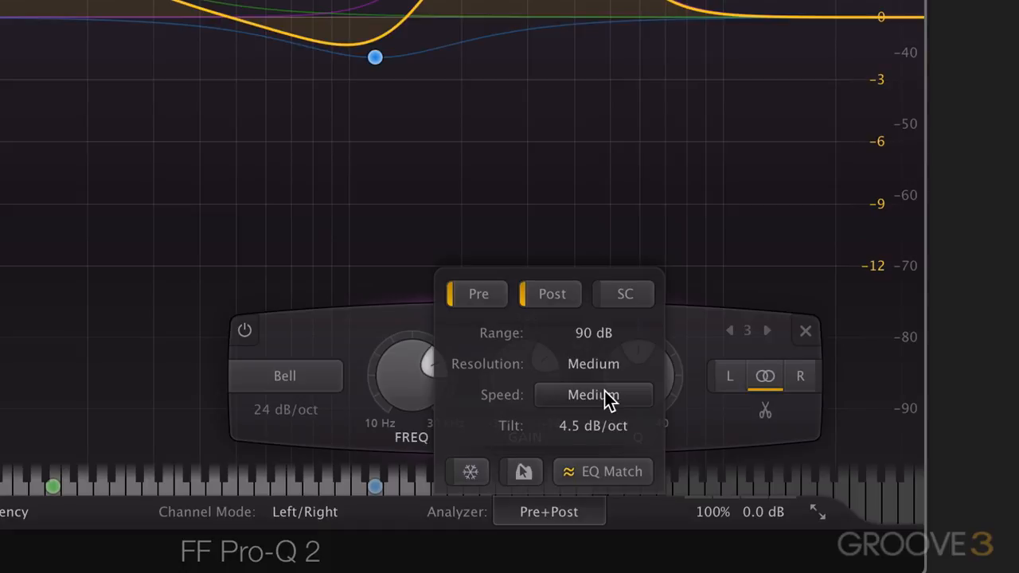
# Set the analyzer speed to Very Slow and play the audio to view how the spectrum responds.
pyautogui.click(609, 398)
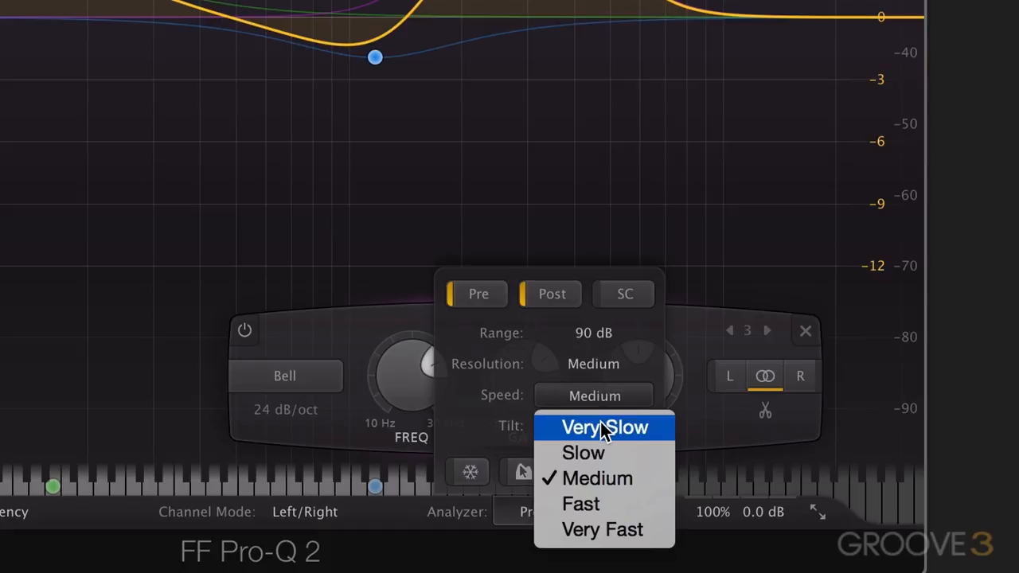
pyautogui.click(602, 426)
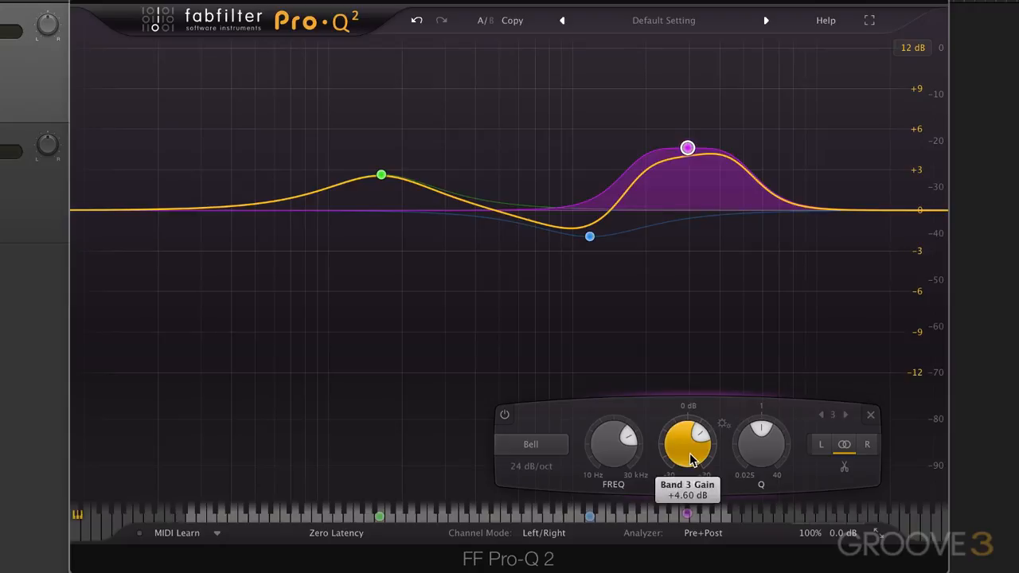
pyautogui.press('space')
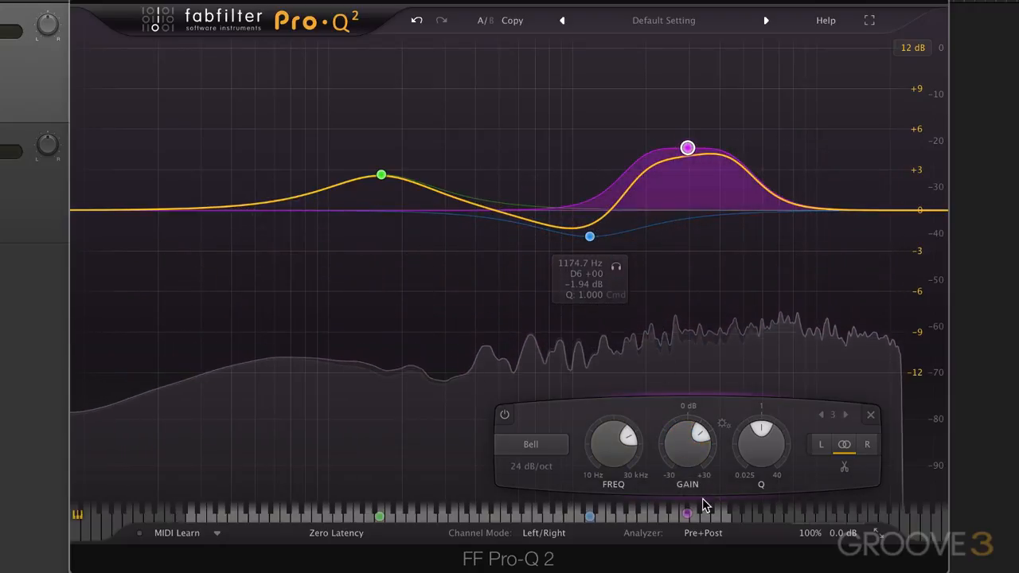
# Set the analyzer speed to Very Fast, view the spectrum during playback and stop the audio.
pyautogui.click(703, 537)
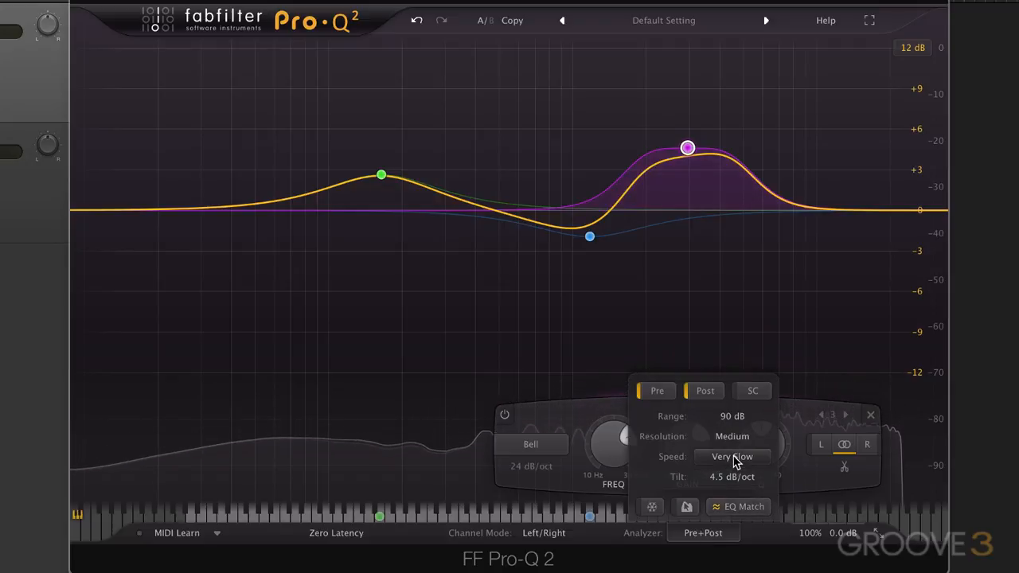
pyautogui.click(733, 458)
pyautogui.click(738, 545)
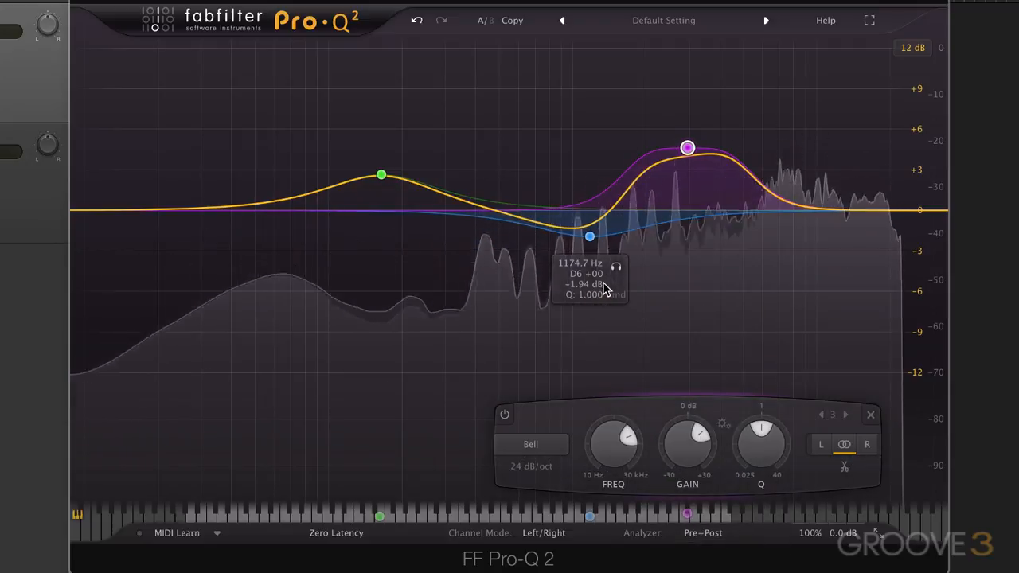
pyautogui.press('space')
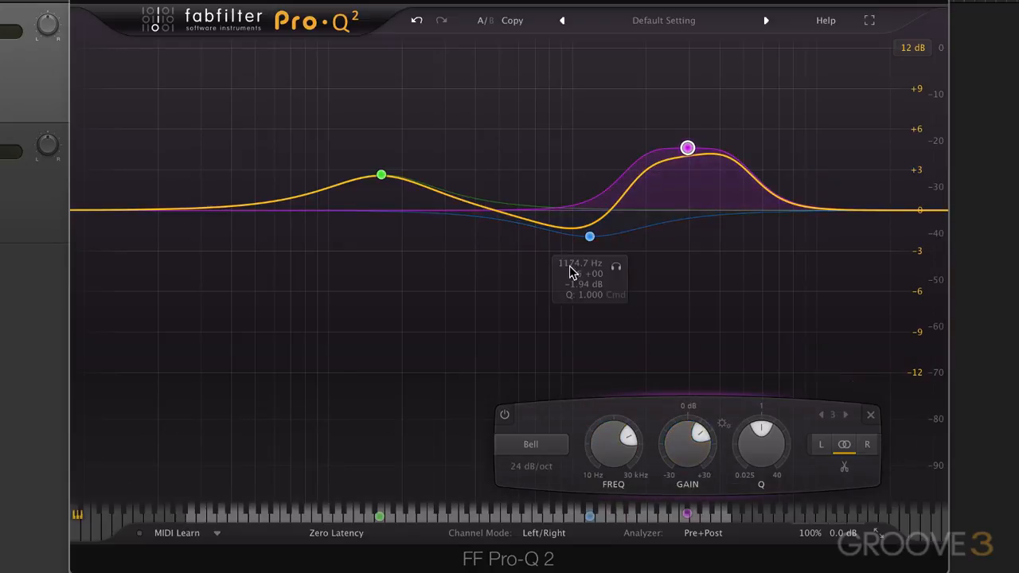
# Return the analyzer speed to Medium.
pyautogui.moveTo(708, 541)
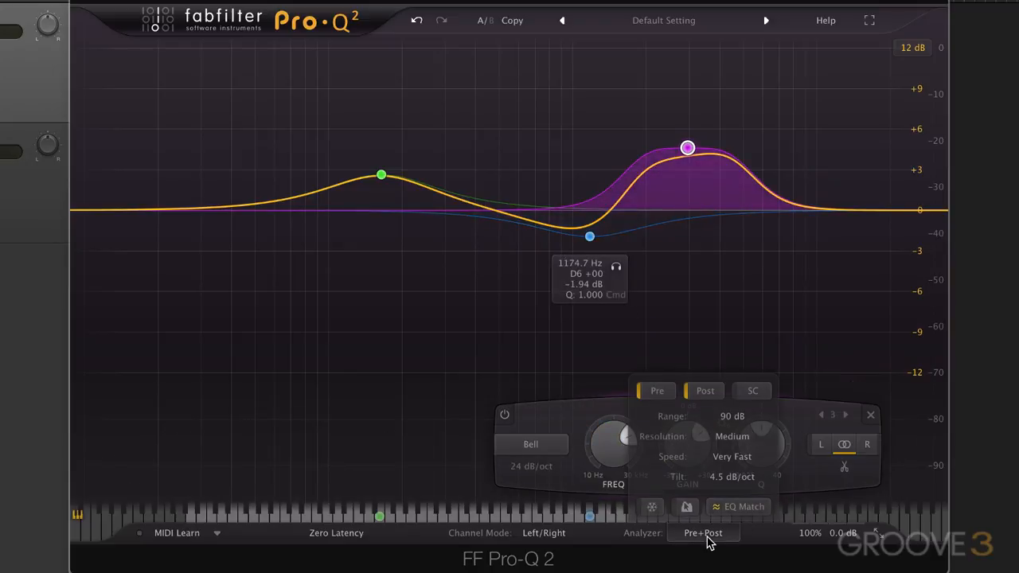
pyautogui.click(732, 457)
pyautogui.click(584, 480)
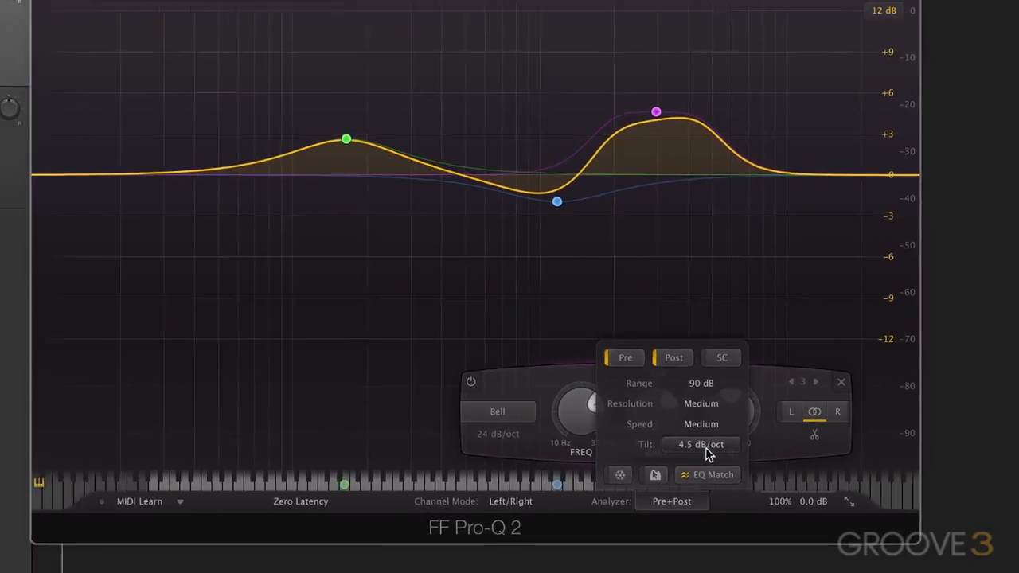
# Set the analyzer tilt to 1.5 dB/oct, view the spectrum during playback and stop the audio.
pyautogui.click(501, 401)
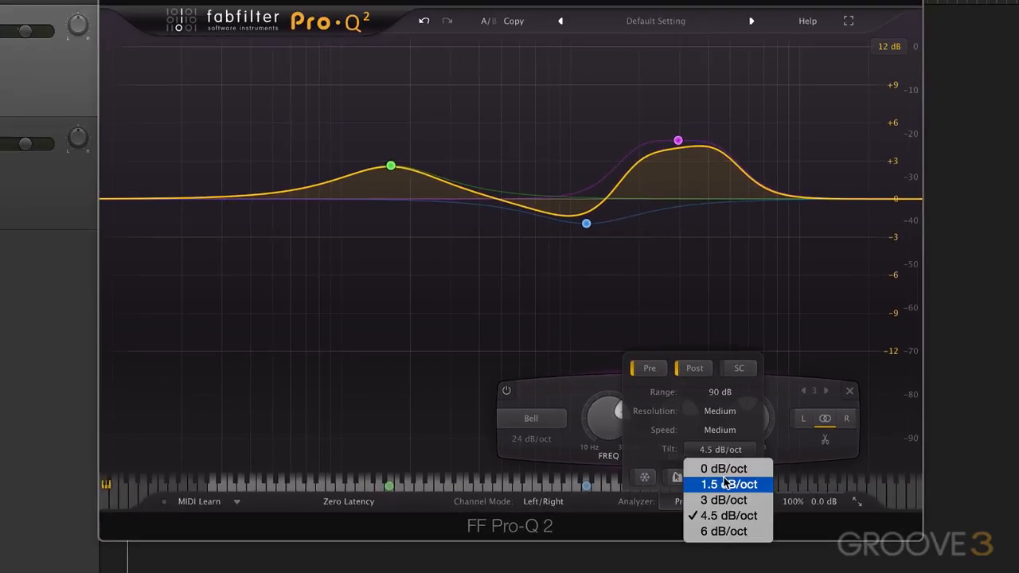
pyautogui.click(726, 483)
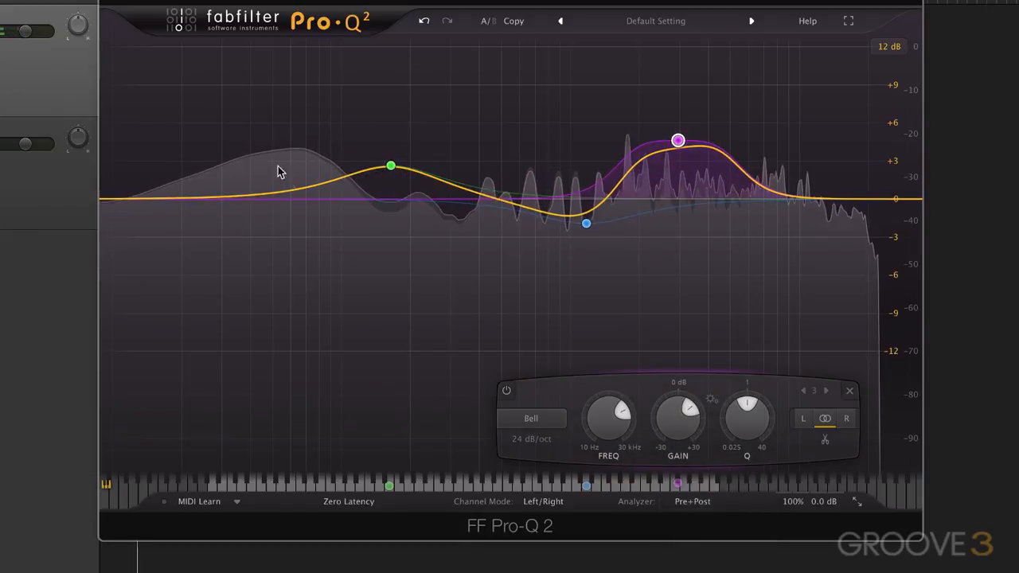
pyautogui.moveTo(313, 181)
pyautogui.press('space')
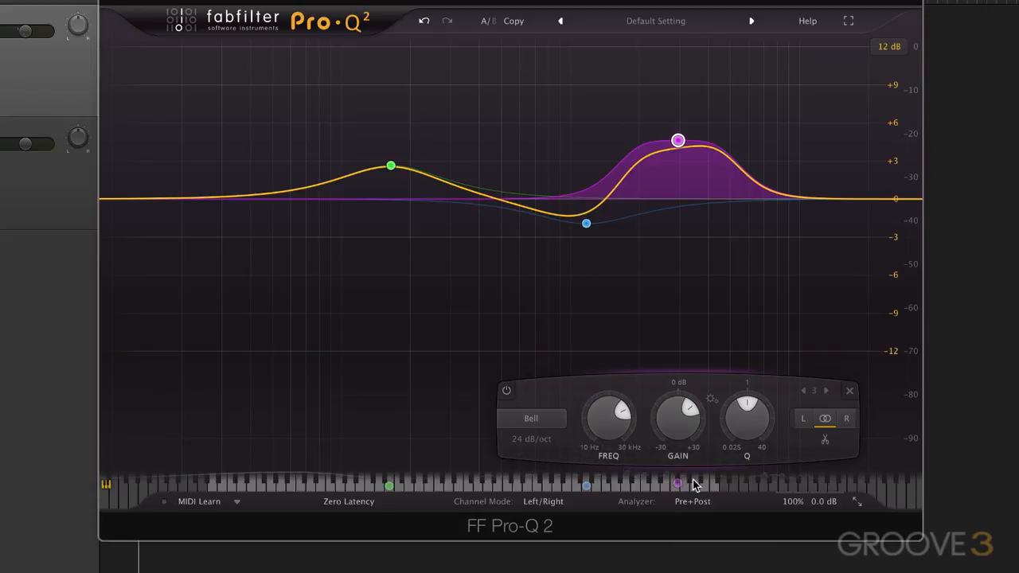
# Set the analyzer tilt to 6 dB/oct and play the audio briefly to view the tilted spectrum.
pyautogui.click(697, 502)
pyautogui.click(716, 450)
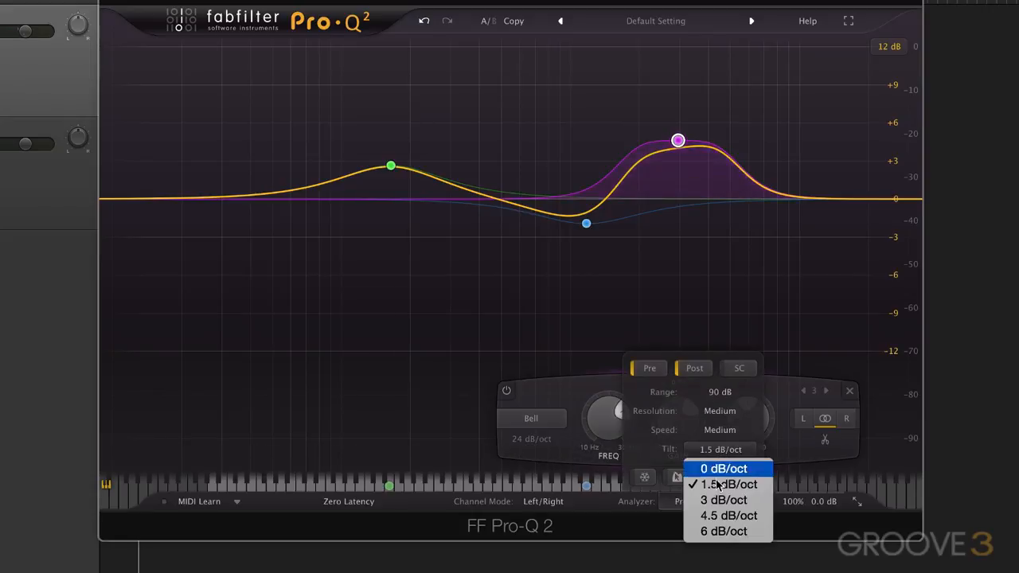
pyautogui.click(728, 532)
pyautogui.press('space')
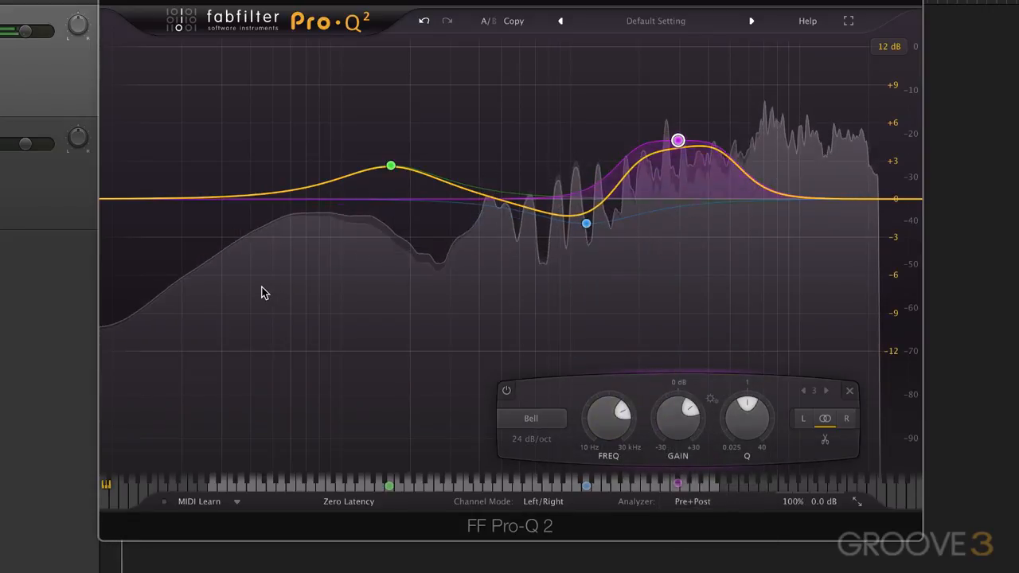
pyautogui.press('space')
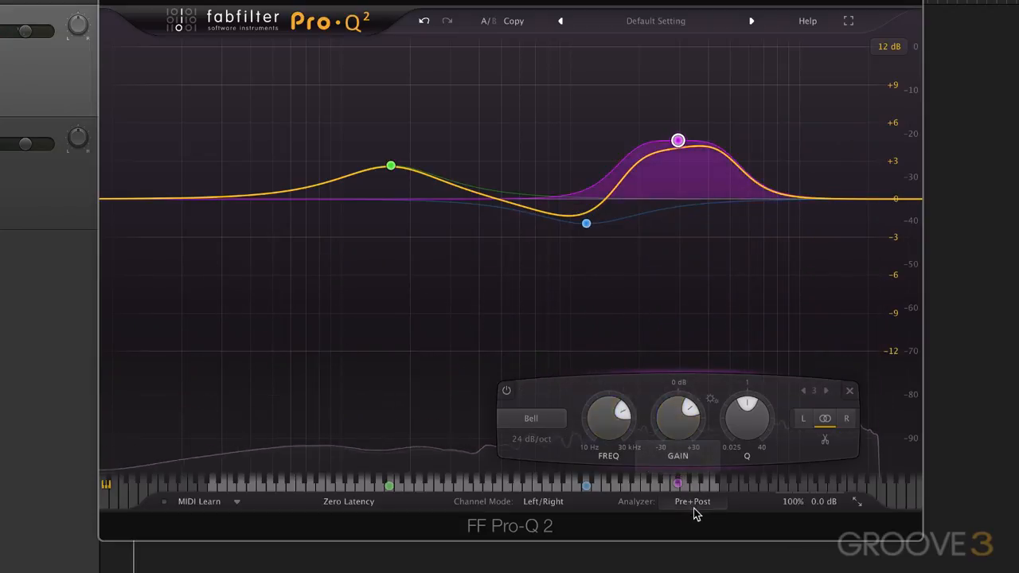
# Return the analyzer tilt to 4.5 dB/oct.
pyautogui.click(694, 503)
pyautogui.click(722, 450)
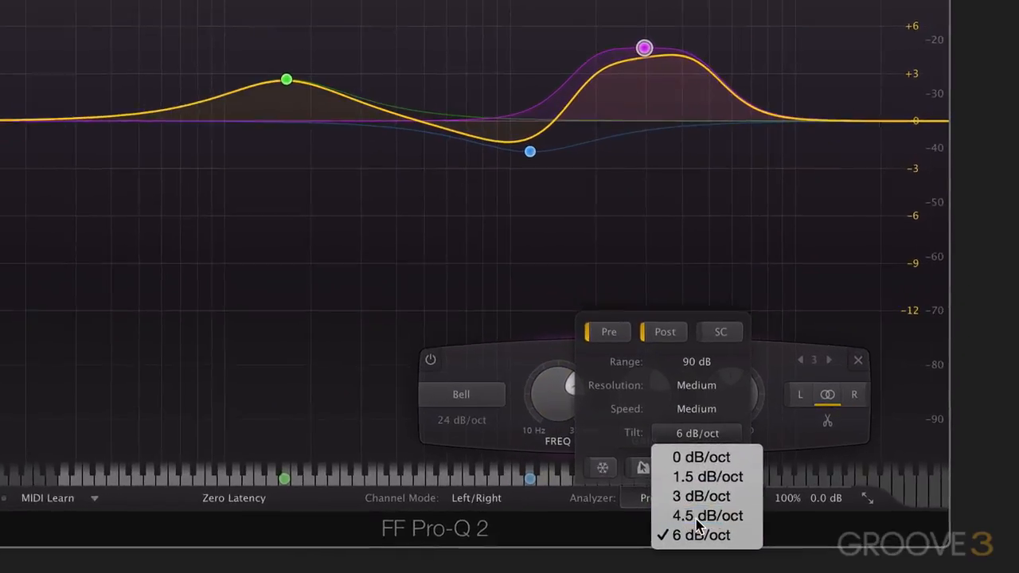
pyautogui.click(726, 516)
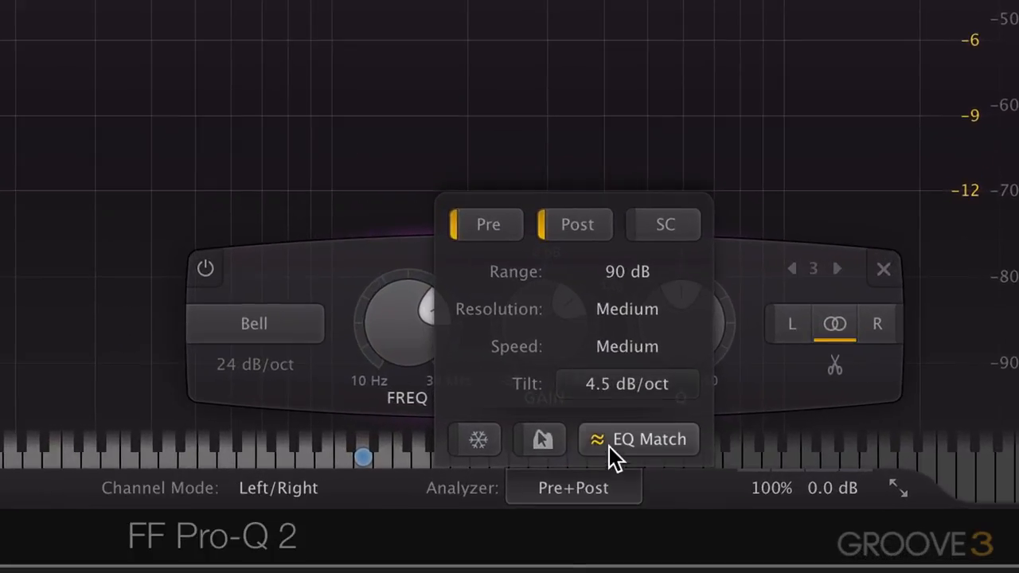
# Turn on Spectrum Grab and switch off the Pre spectrum so the analyzer shows only Post.
pyautogui.click(537, 440)
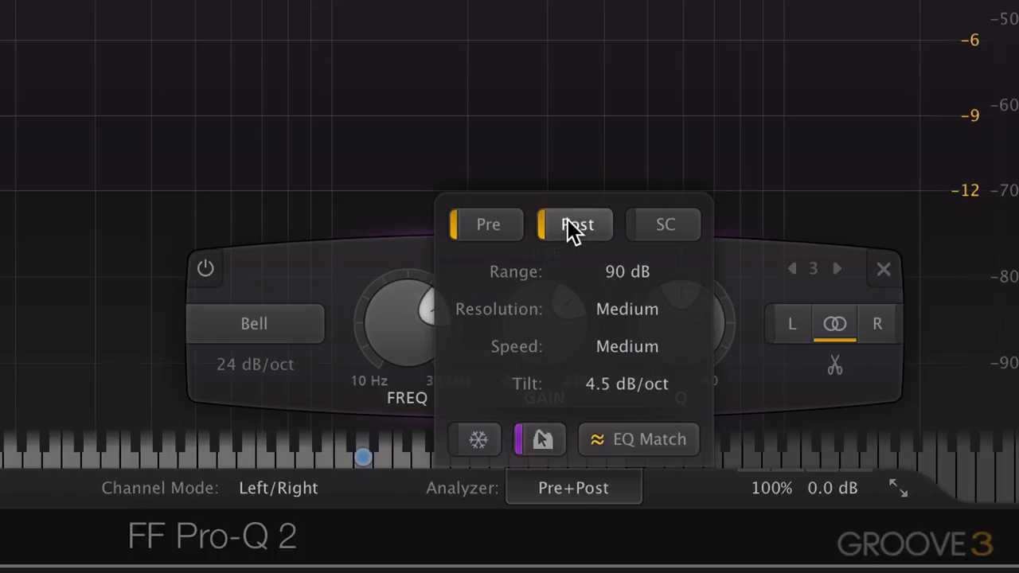
pyautogui.click(482, 226)
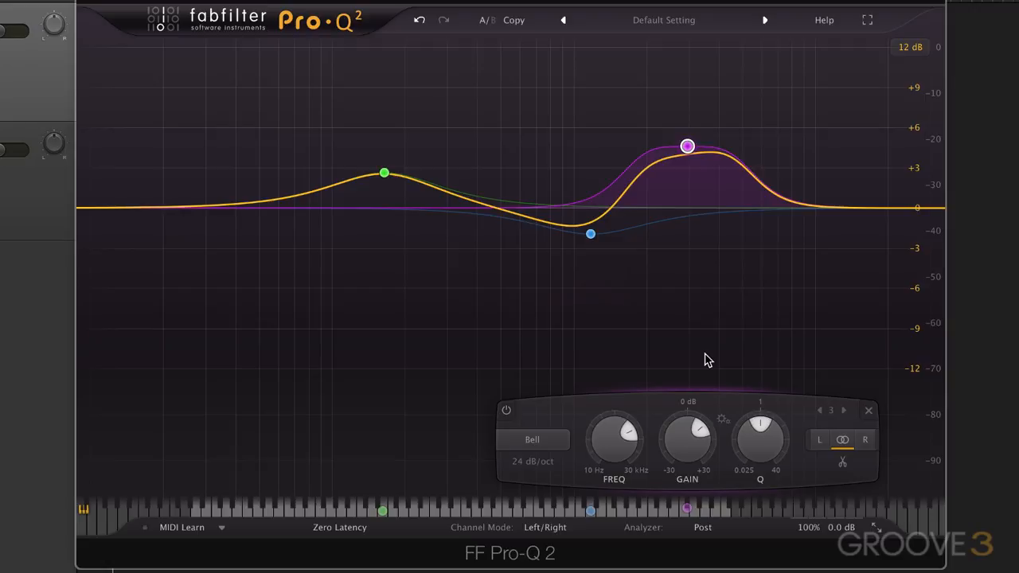
# Play the audio and grab the spectrum peak near the blue band, pulling it down slightly to create a new bell band.
pyautogui.press('space')
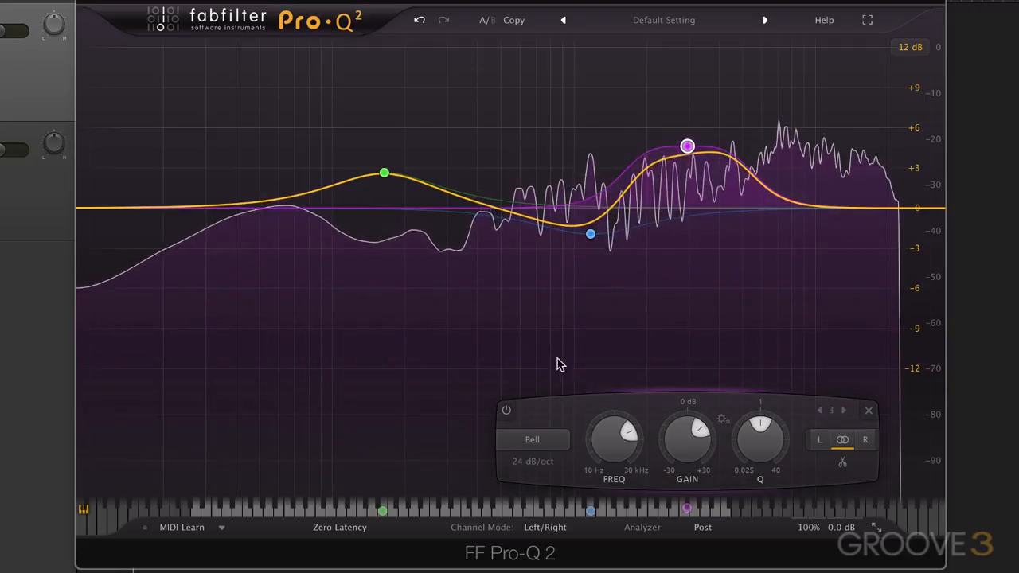
pyautogui.click(650, 360)
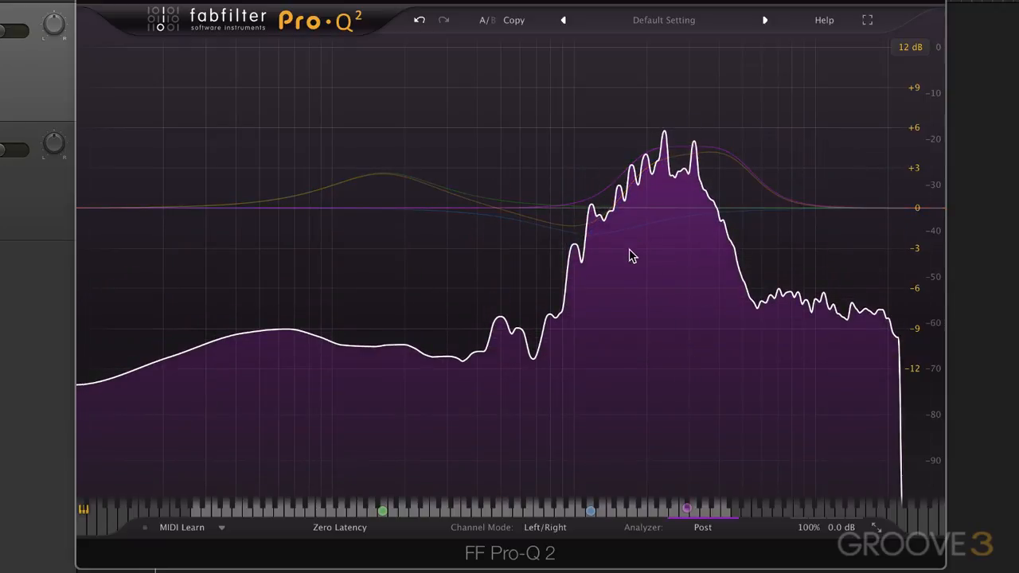
pyautogui.moveTo(581, 266)
pyautogui.mouseDown()
pyautogui.moveTo(591, 327)
pyautogui.moveTo(594, 290)
pyautogui.mouseUp()
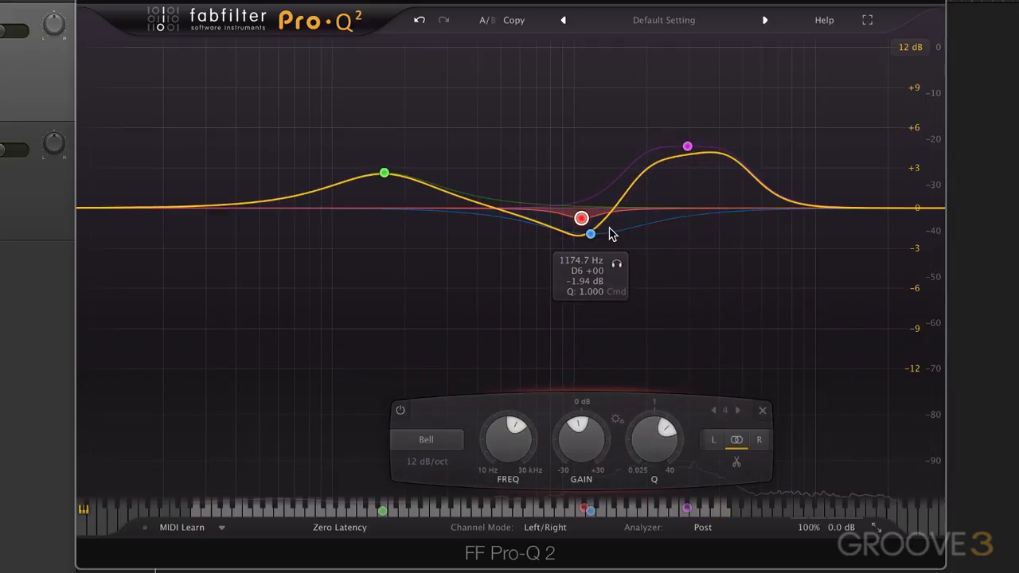
# Reset the EQ to a flat curve by loading the Default Setting preset.
pyautogui.click(693, 527)
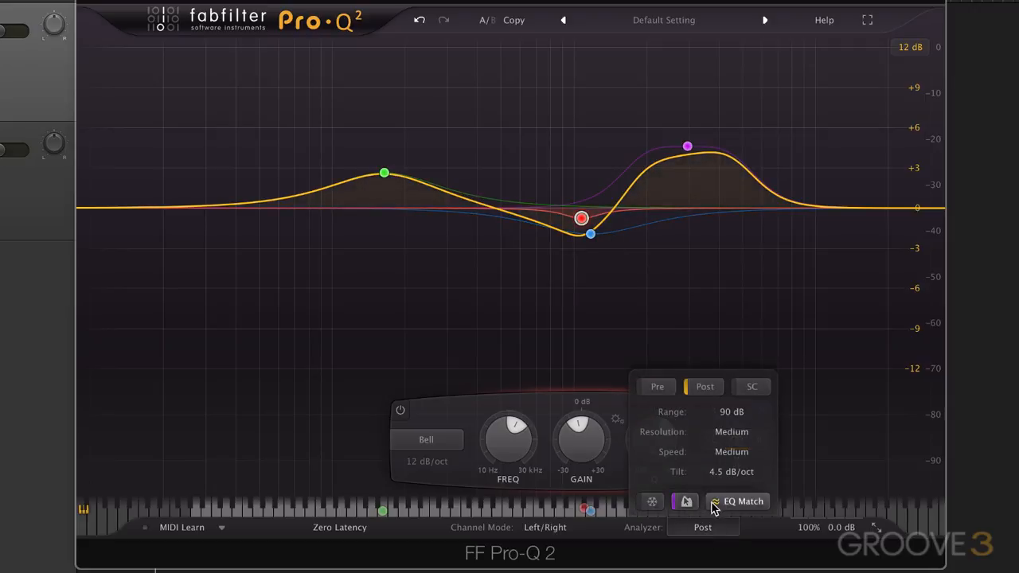
pyautogui.click(668, 28)
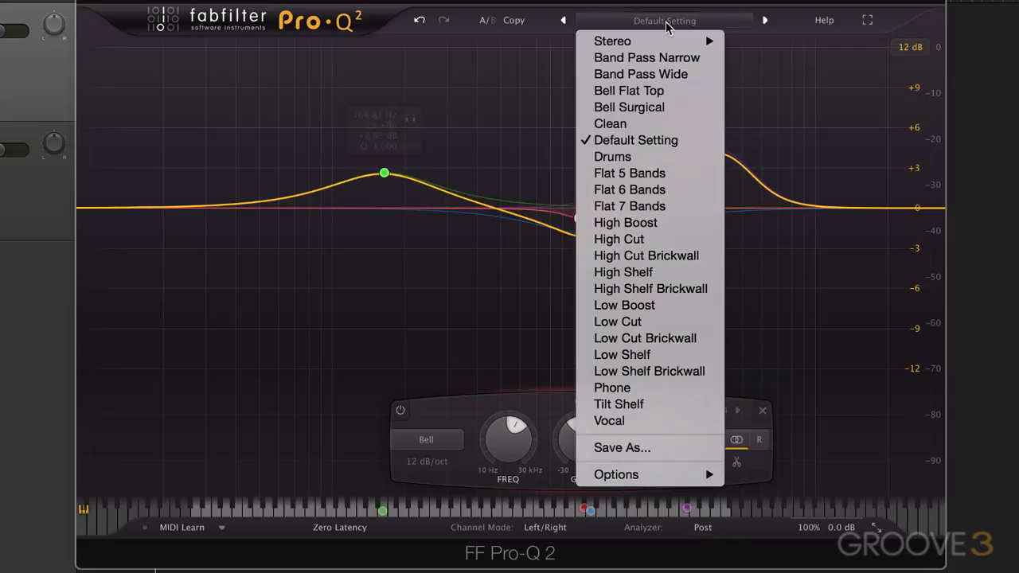
pyautogui.click(633, 146)
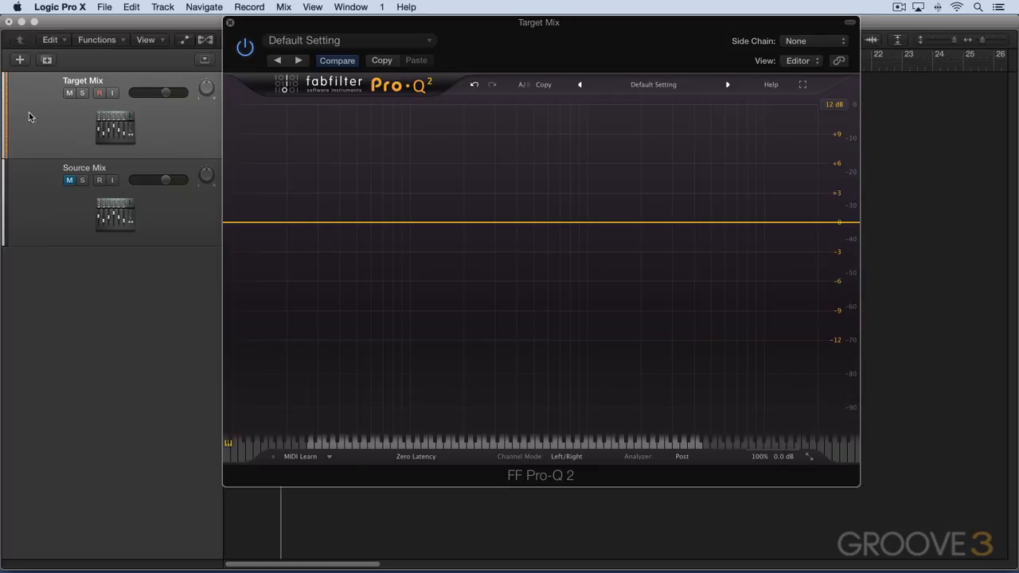
# Unmute and solo the Source Mix track to audition it, and clear the solo.
pyautogui.click(69, 181)
pyautogui.click(82, 181)
pyautogui.press('space')
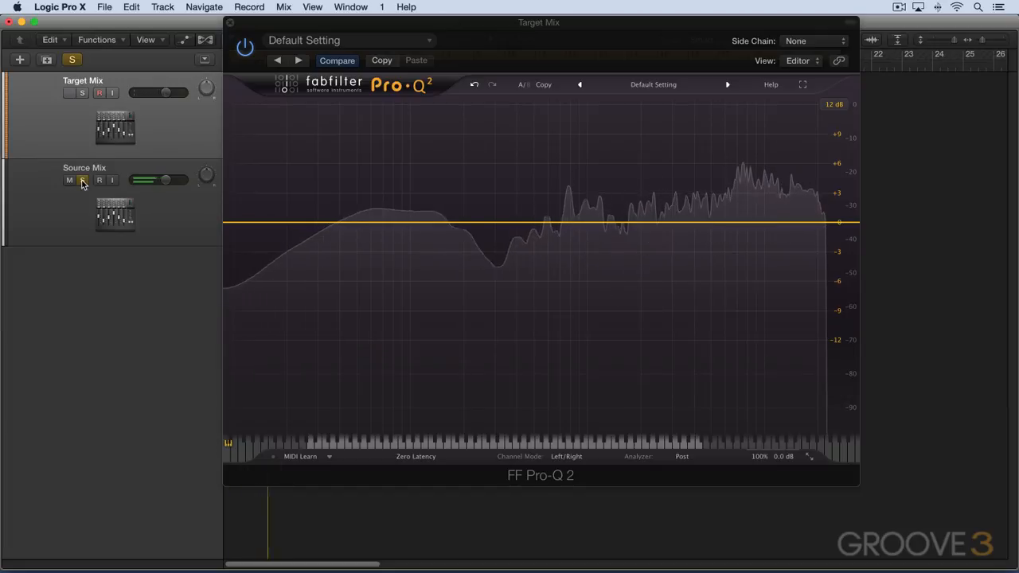
pyautogui.click(82, 181)
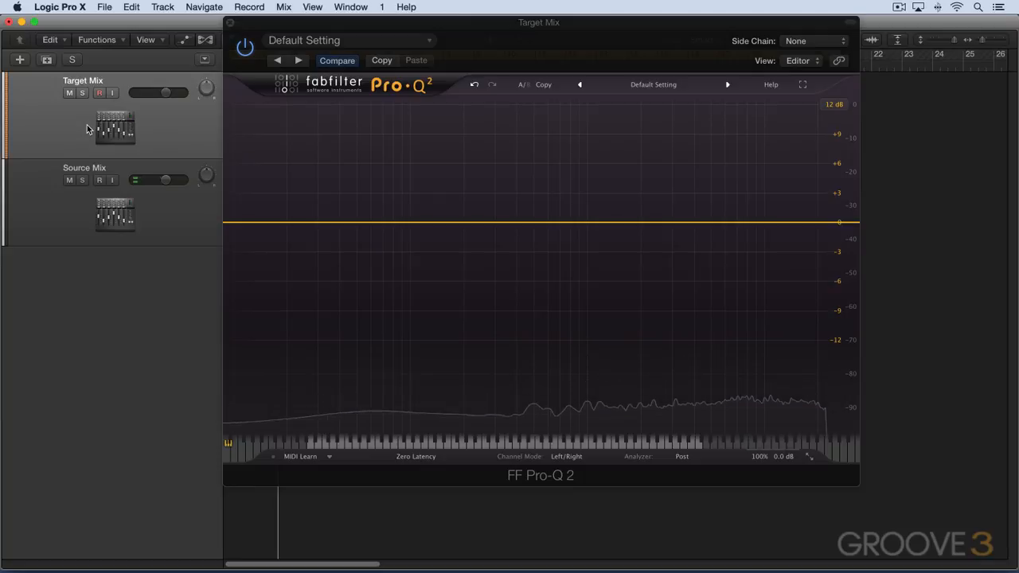
# Solo the Target Mix track to audition it with Source Mix muted, and clear the solo.
pyautogui.click(75, 59)
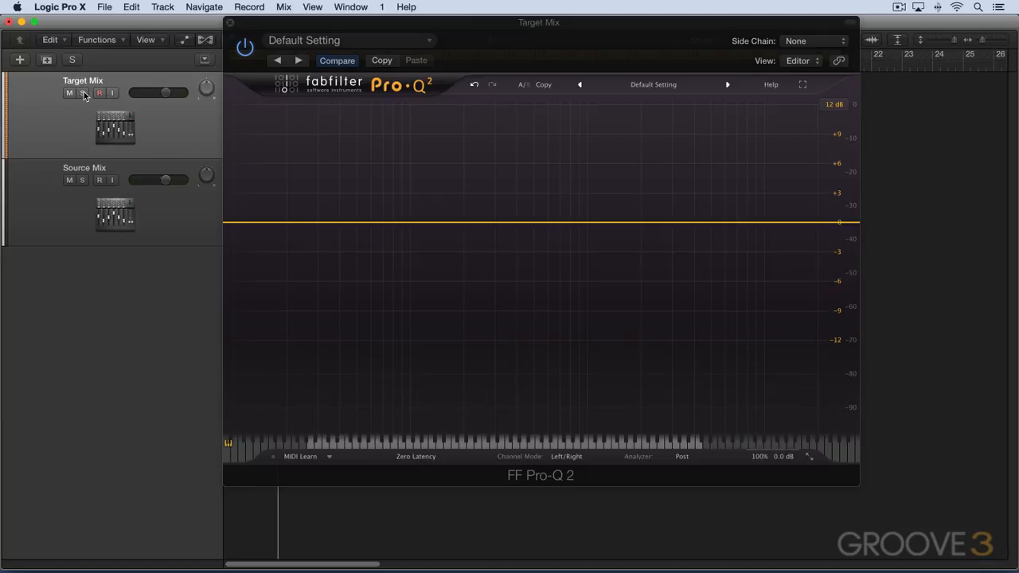
pyautogui.click(83, 93)
pyautogui.press('space')
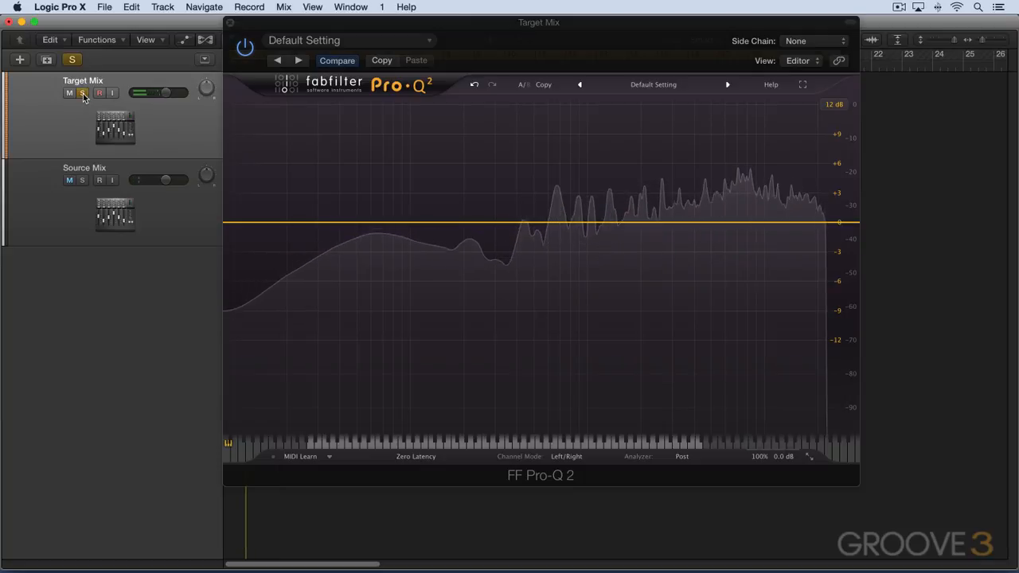
pyautogui.click(83, 93)
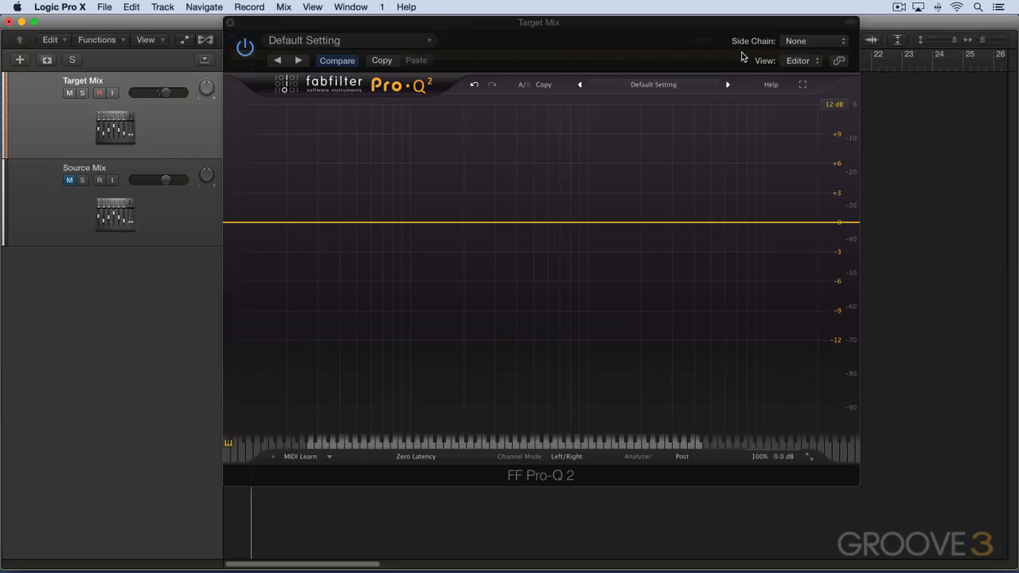
# Set the side chain input of the Target Mix EQ to Audio 2 - Source Mix.
pyautogui.click(810, 42)
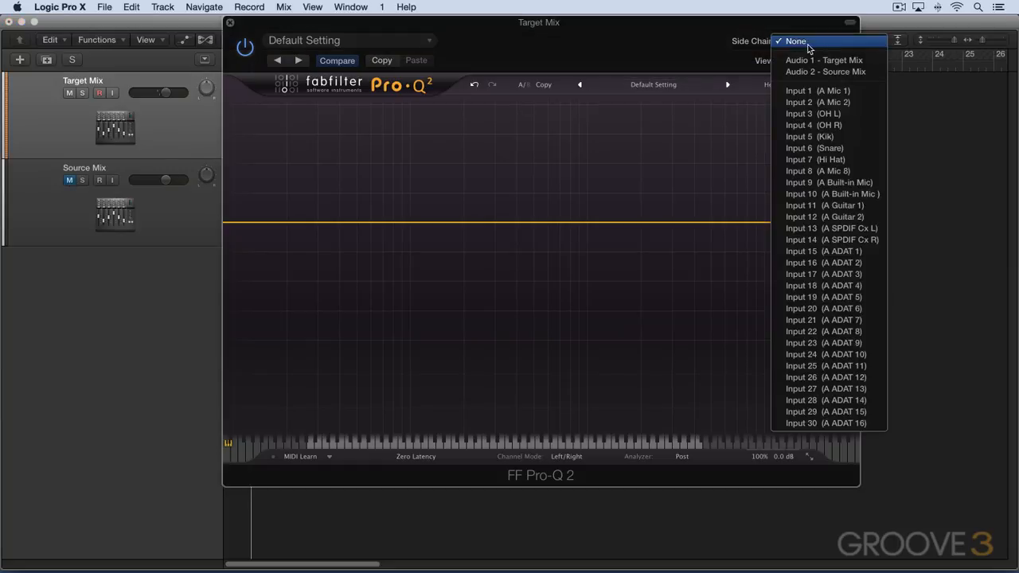
pyautogui.click(808, 71)
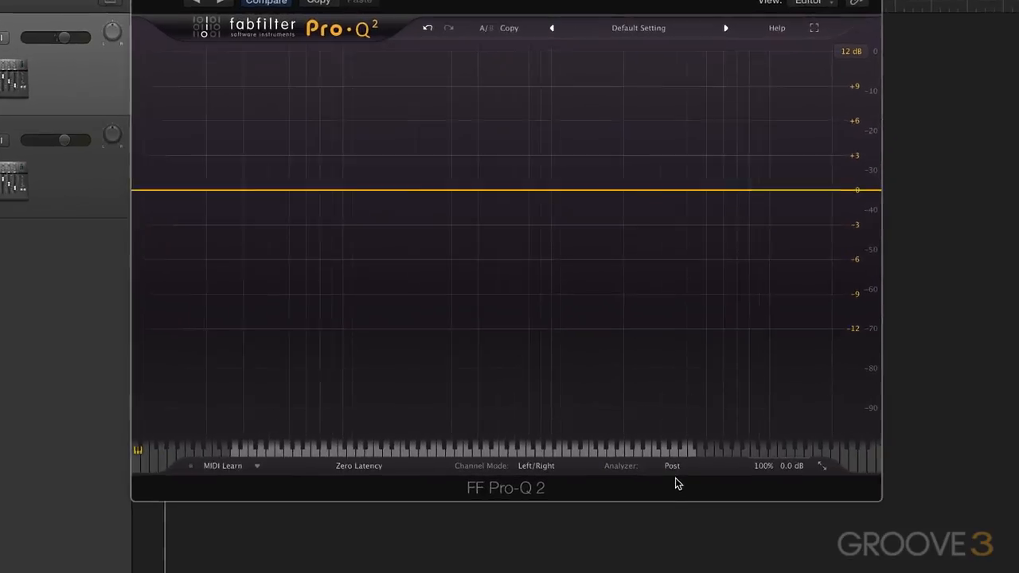
# Turn off Spectrum Grab, and start EQ Match with playback running to analyze the input and side chain signals.
pyautogui.click(685, 455)
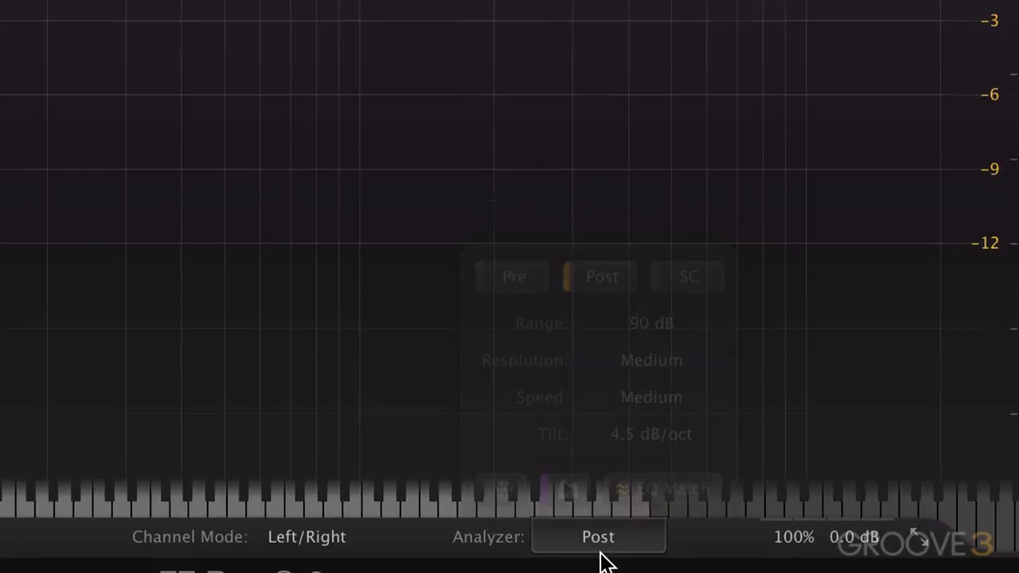
pyautogui.click(565, 489)
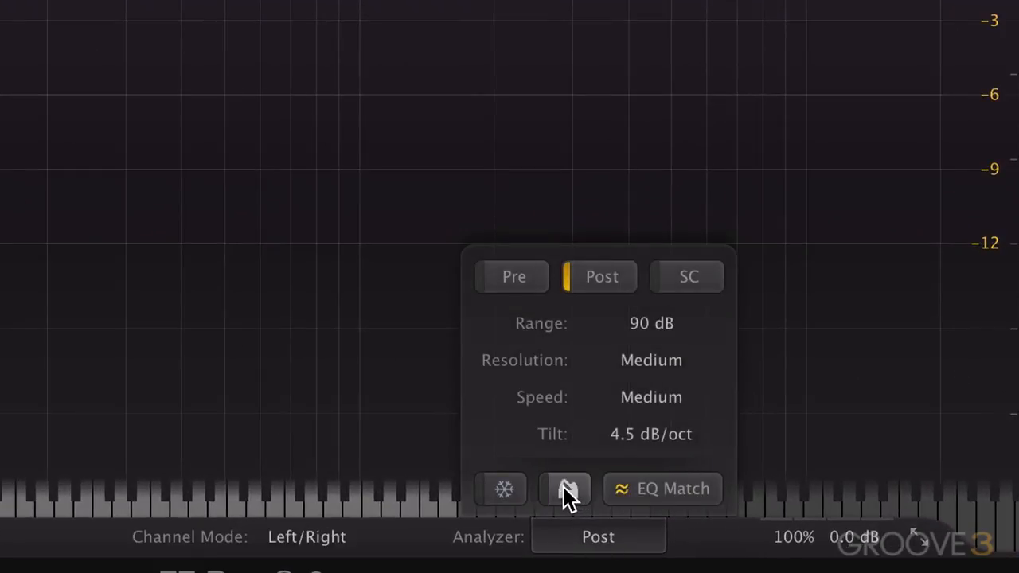
pyautogui.click(675, 488)
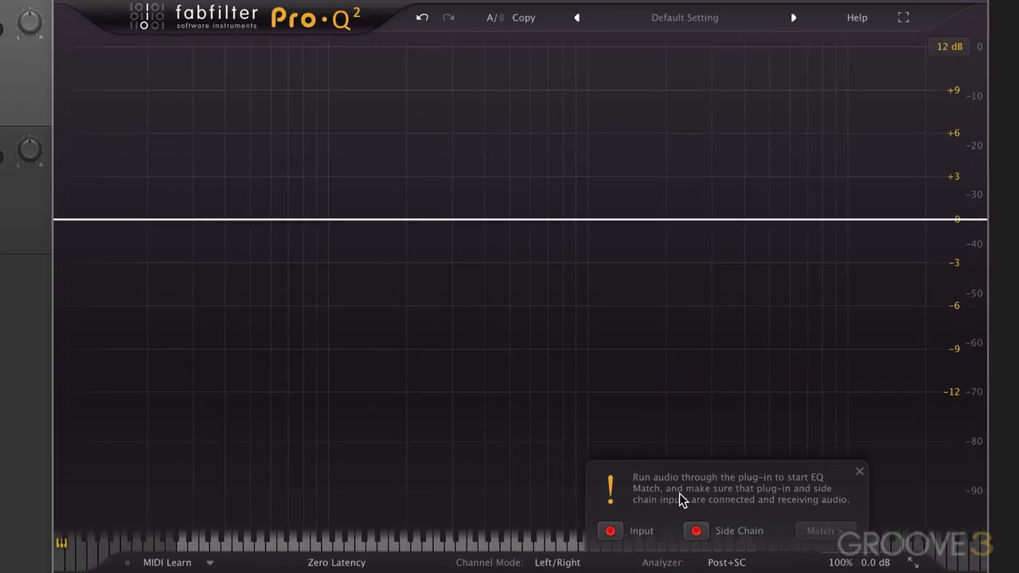
pyautogui.press('space')
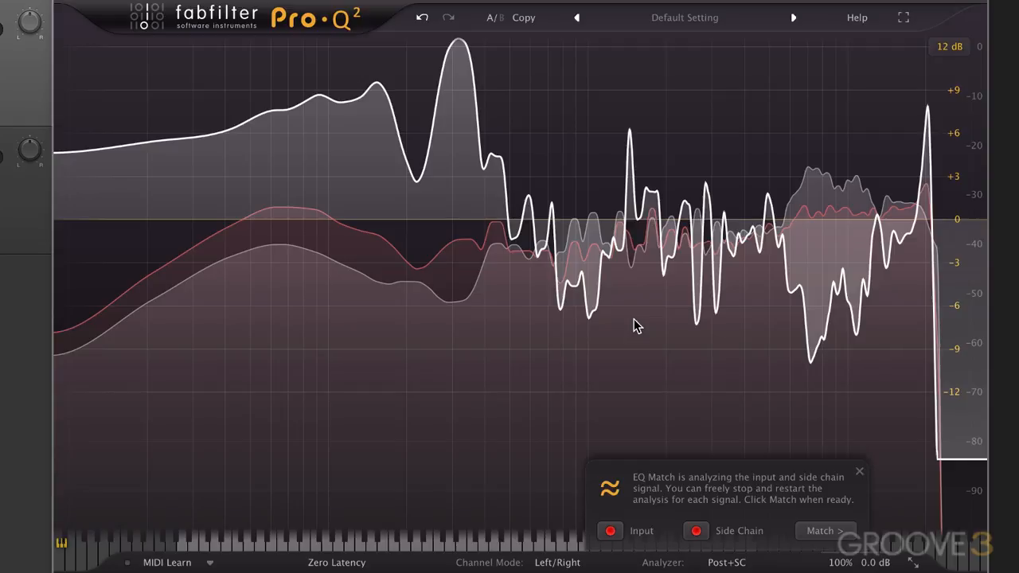
# Generate the match curve from the analyzed signals, try approximating it with 2 bands, and finish the match with 16 bands.
pyautogui.click(823, 532)
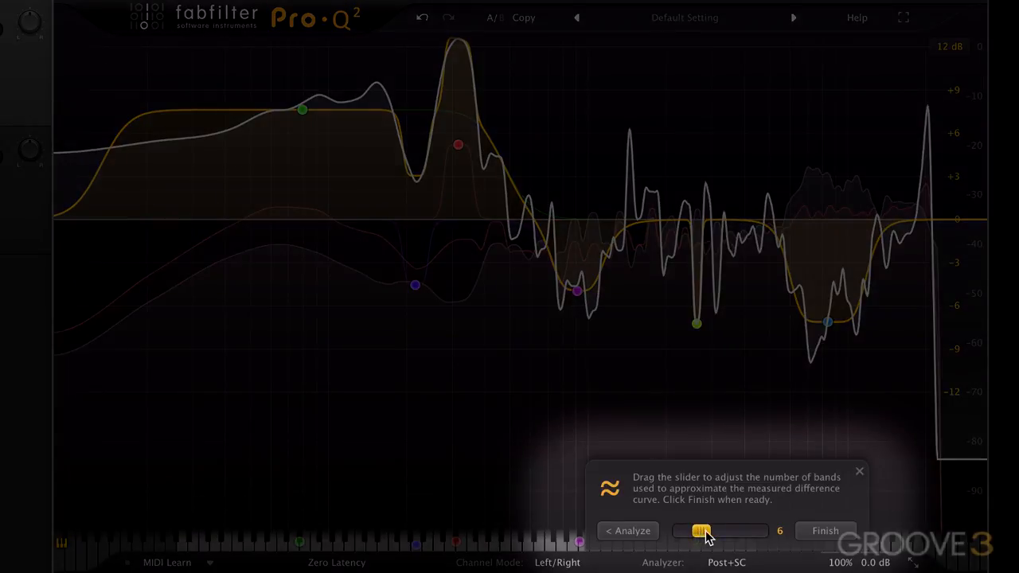
pyautogui.moveTo(704, 532)
pyautogui.mouseDown()
pyautogui.moveTo(726, 532)
pyautogui.moveTo(677, 533)
pyautogui.moveTo(694, 535)
pyautogui.mouseUp()
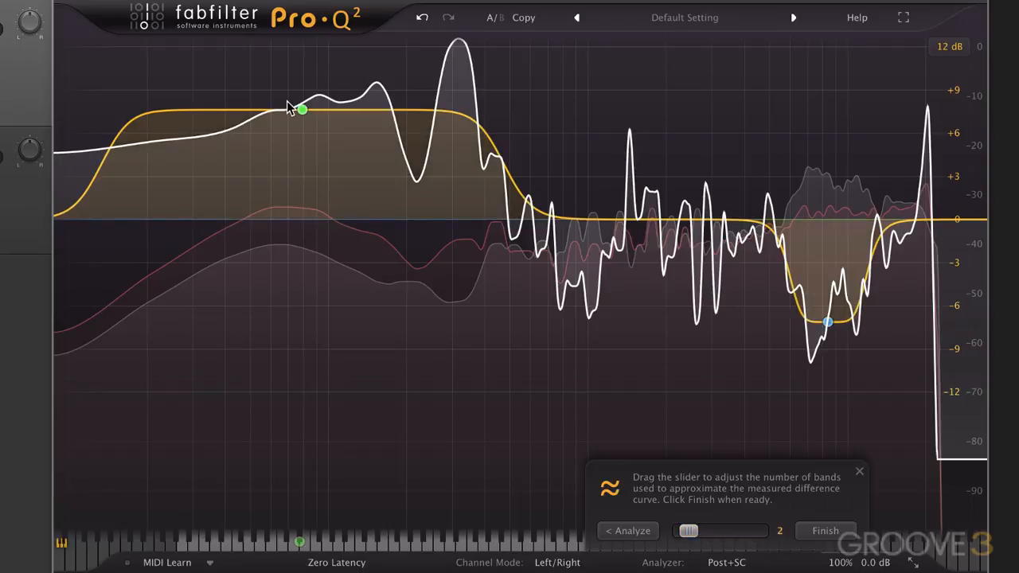
pyautogui.moveTo(689, 533); pyautogui.dragTo(734, 532)
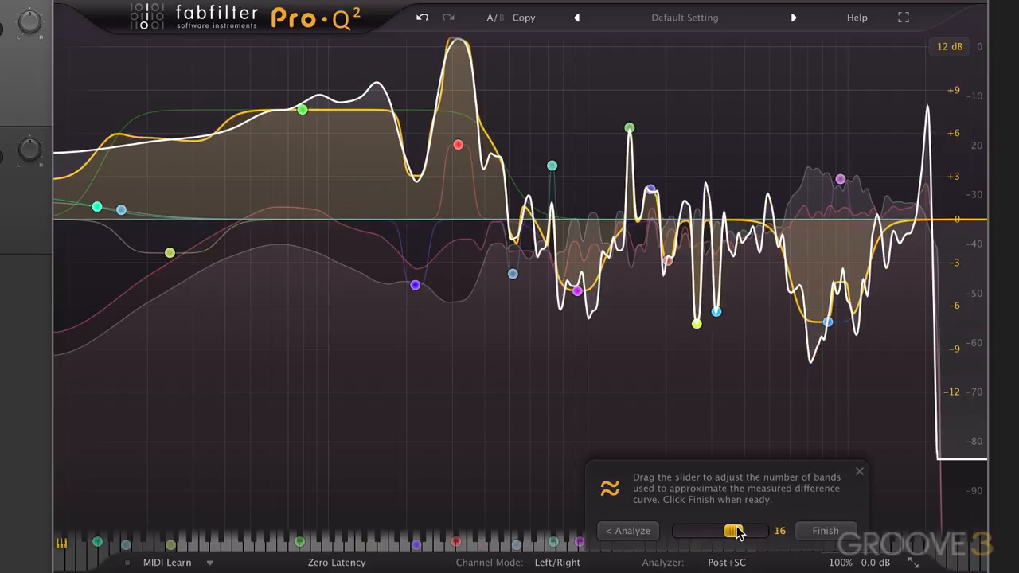
pyautogui.click(836, 537)
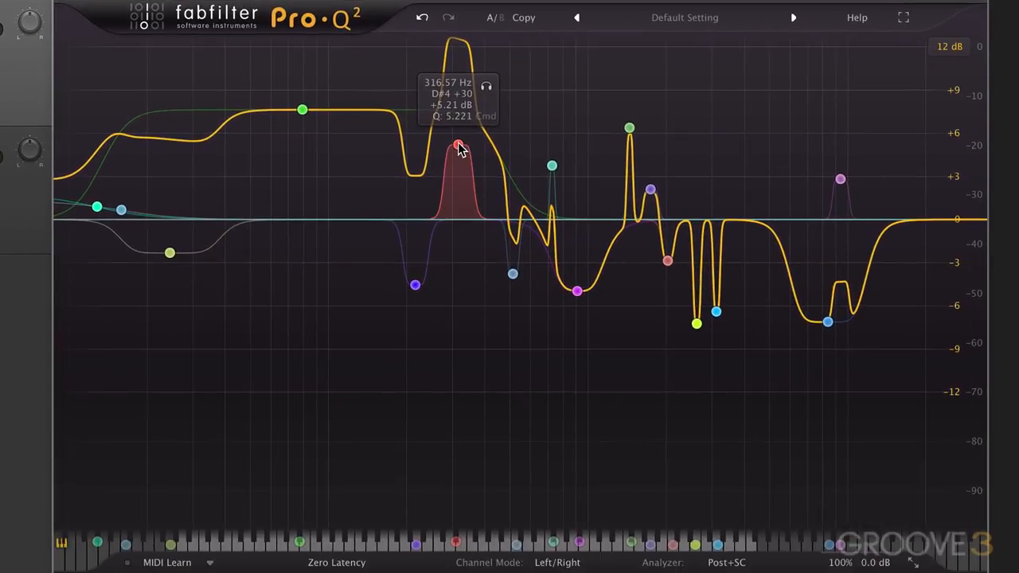
# Reduce the gain of the narrow red bell near 315 Hz to about +1 dB and the wide 79 Hz bell to about +5 dB.
pyautogui.moveTo(687, 239); pyautogui.dragTo(687, 264)
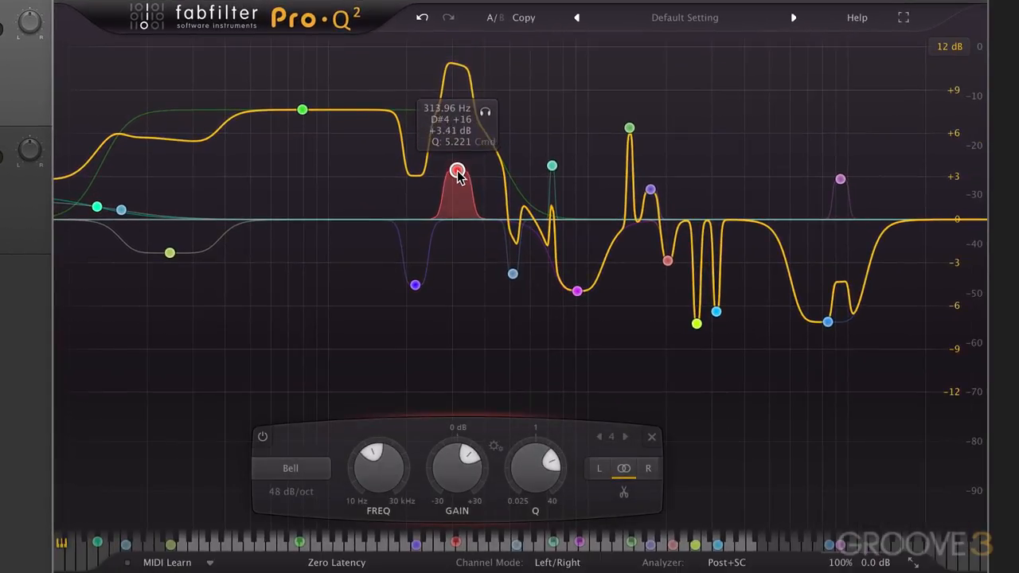
pyautogui.moveTo(458, 176); pyautogui.dragTo(455, 190)
pyautogui.click(302, 111)
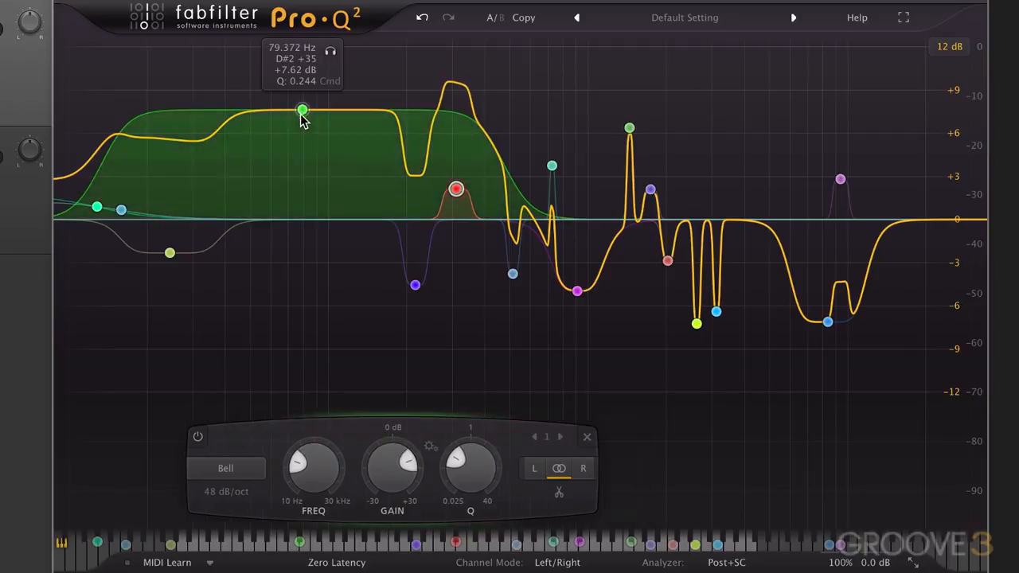
pyautogui.moveTo(302, 110); pyautogui.dragTo(299, 148)
pyautogui.moveTo(455, 191); pyautogui.dragTo(457, 211)
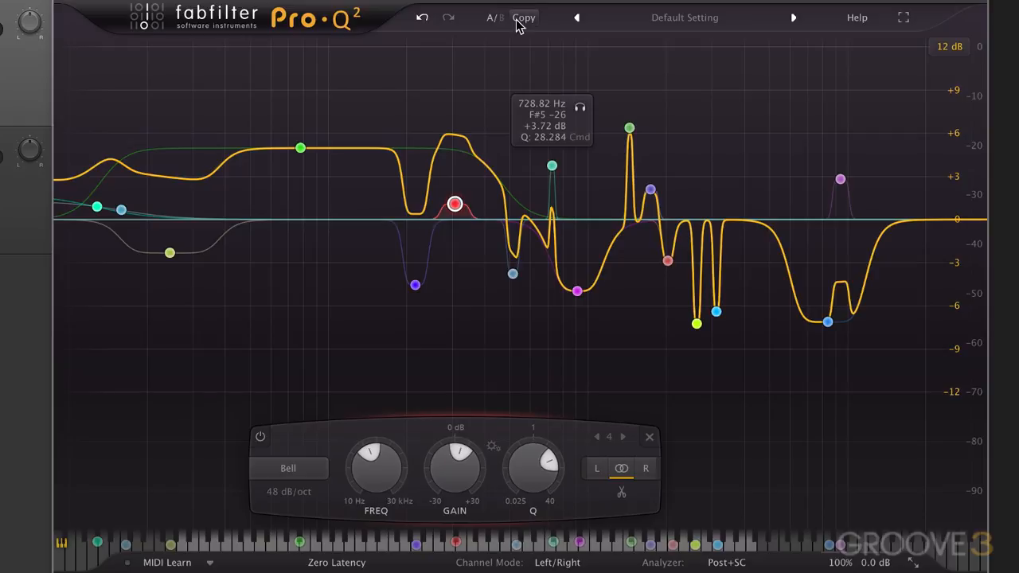
# Reset the EQ to the Default Setting preset and start a new EQ Match analysis.
pyautogui.click(675, 18)
pyautogui.click(658, 149)
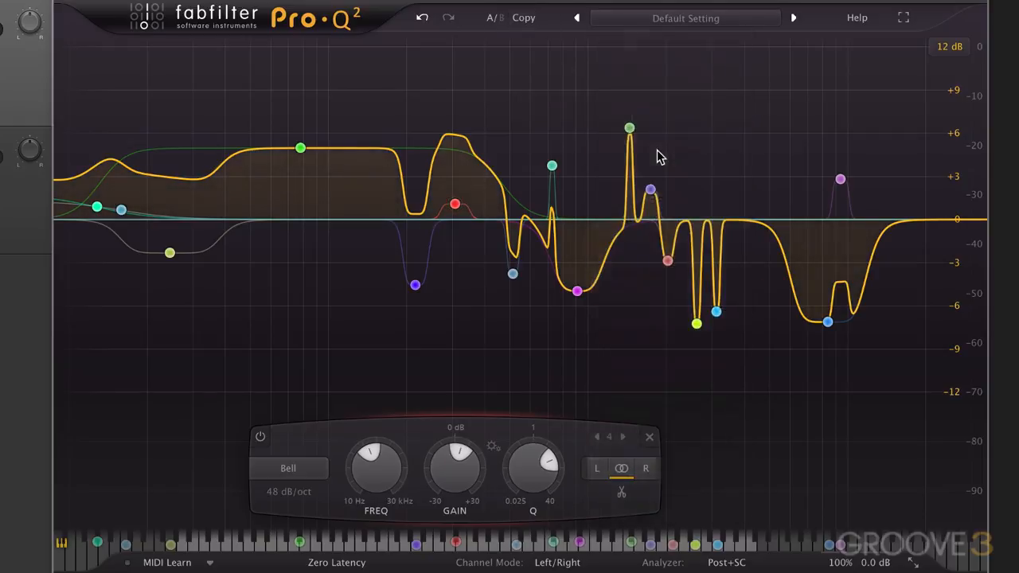
pyautogui.moveTo(749, 561)
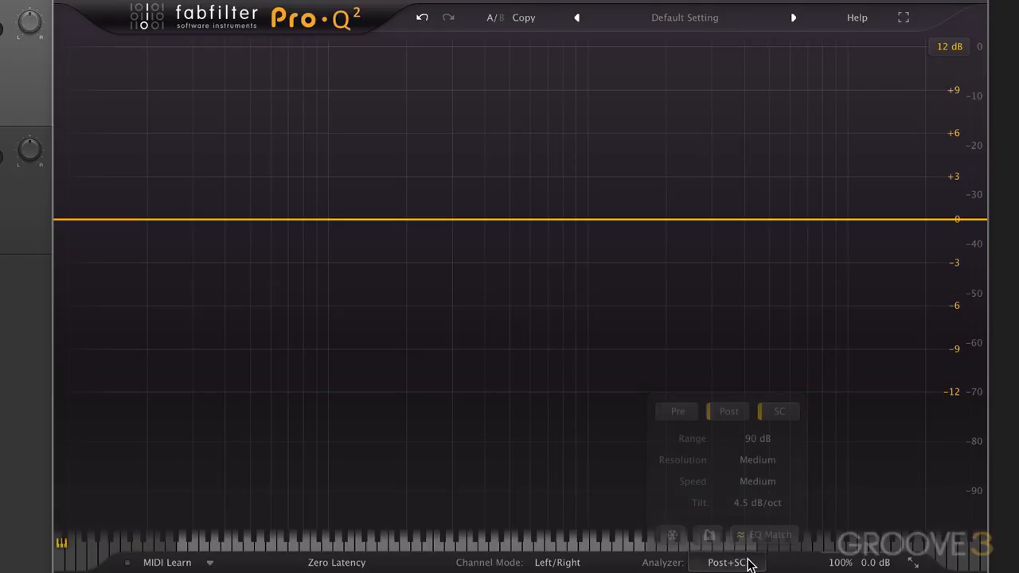
pyautogui.click(766, 538)
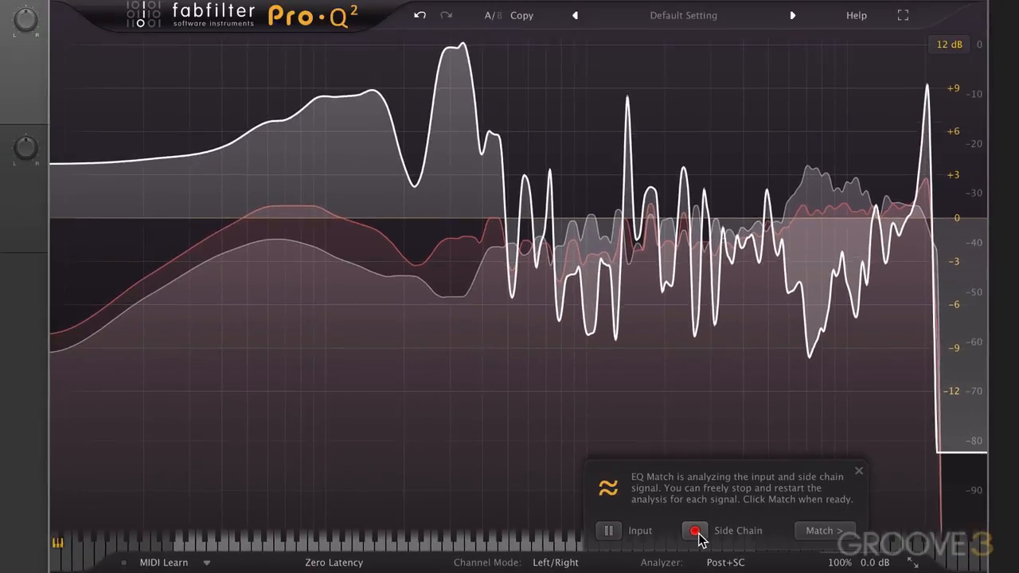
# Run the EQ Match analysis on the input alone, switch to the side chain alone, and leave both signals being analyzed.
pyautogui.click(618, 530)
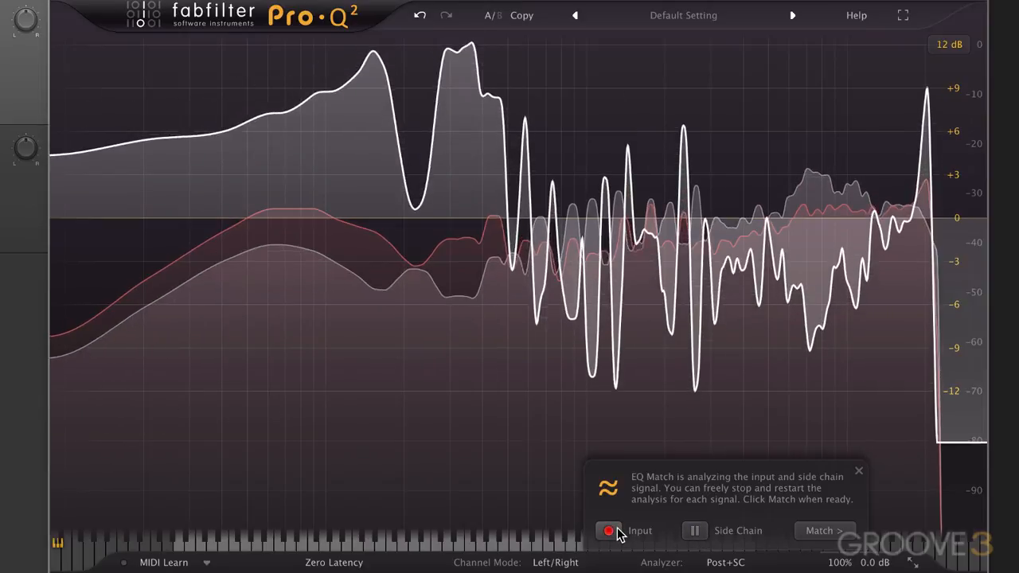
pyautogui.click(618, 529)
pyautogui.click(703, 530)
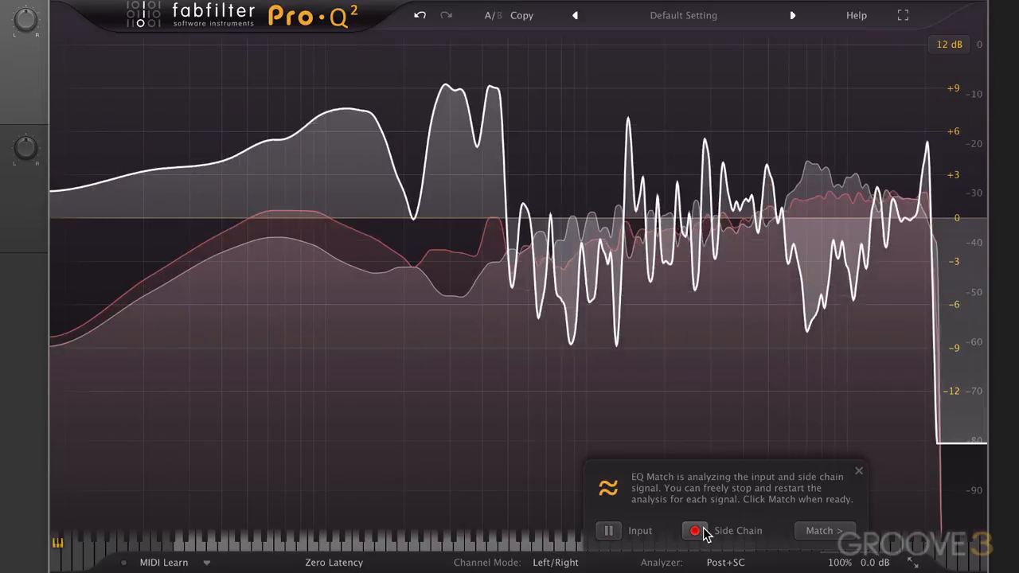
pyautogui.click(610, 531)
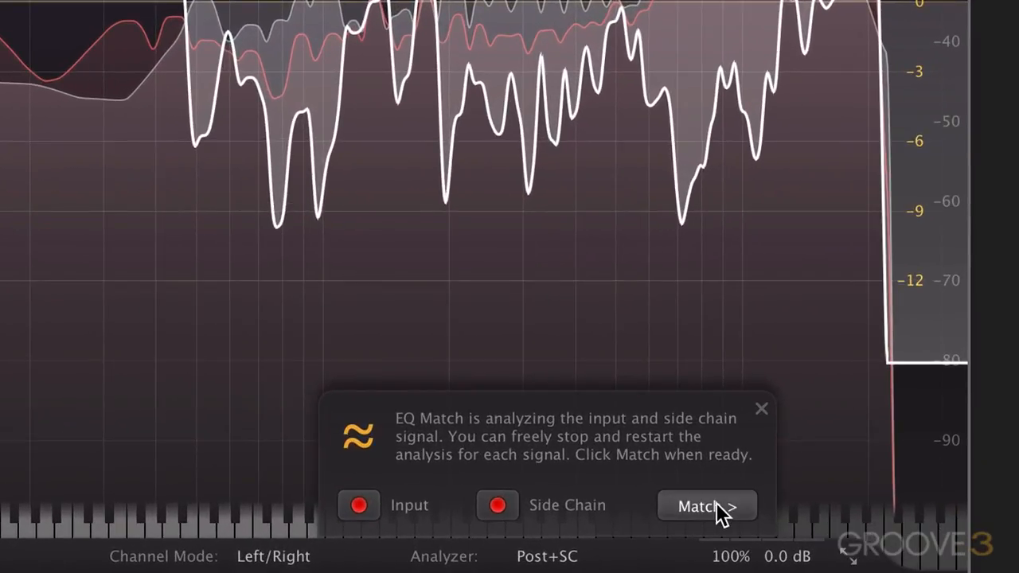
# Finish the EQ match with 11 bands, and scale down together the gains of all bands between the outermost two, taking the 79 Hz bell to about +4 dB.
pyautogui.click(831, 529)
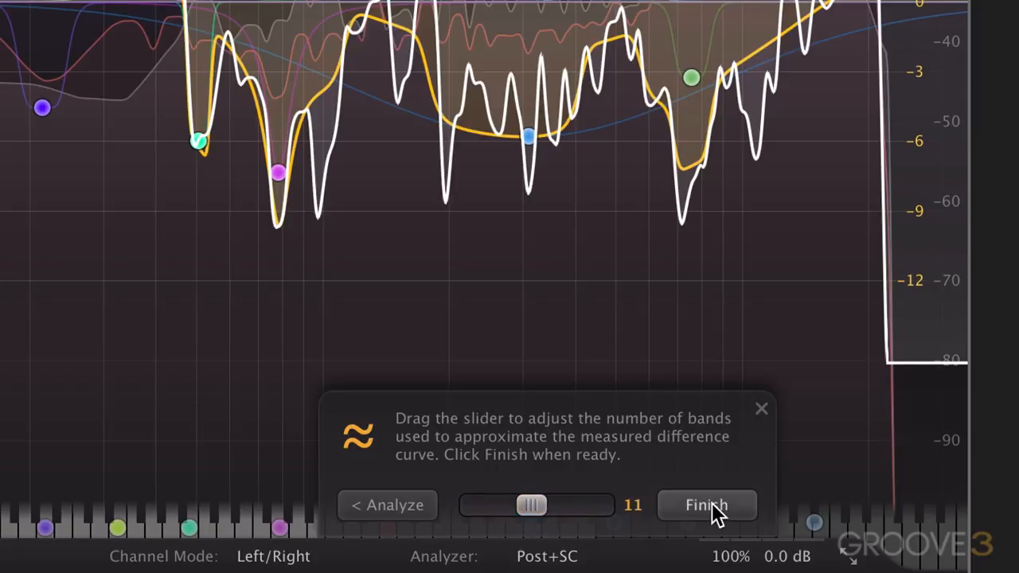
pyautogui.click(711, 509)
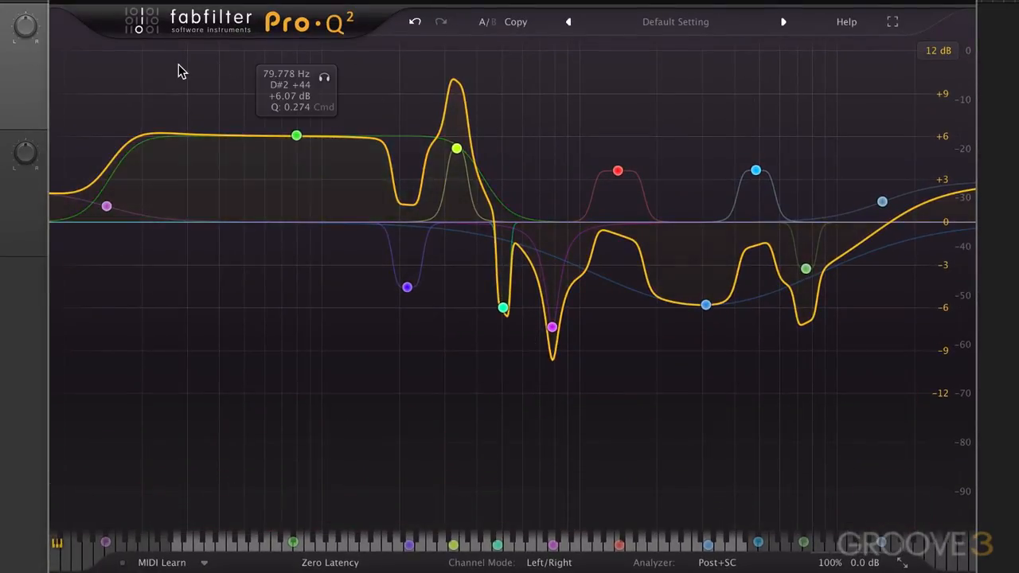
pyautogui.moveTo(179, 66); pyautogui.dragTo(850, 393)
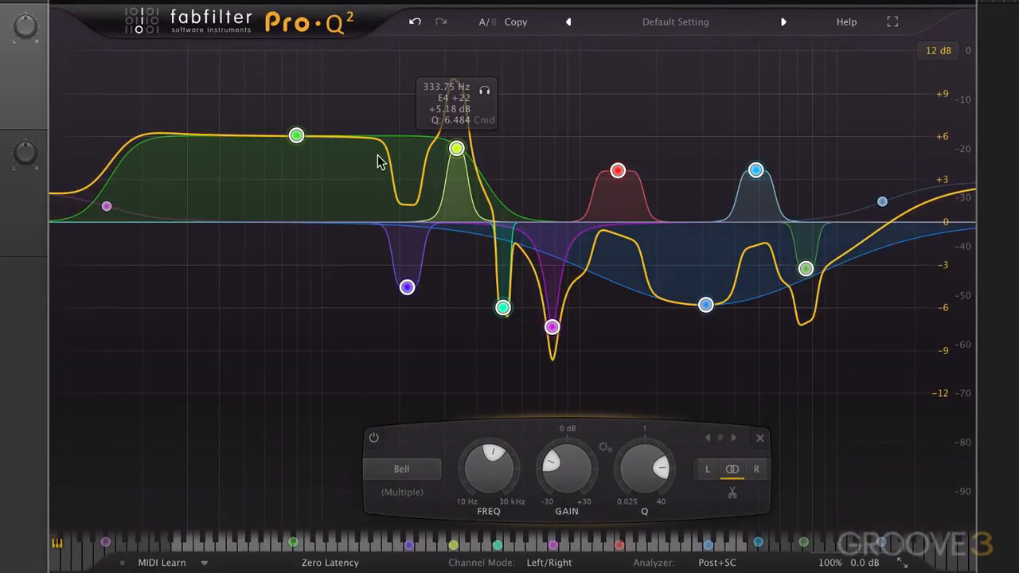
pyautogui.moveTo(298, 140); pyautogui.dragTo(293, 178)
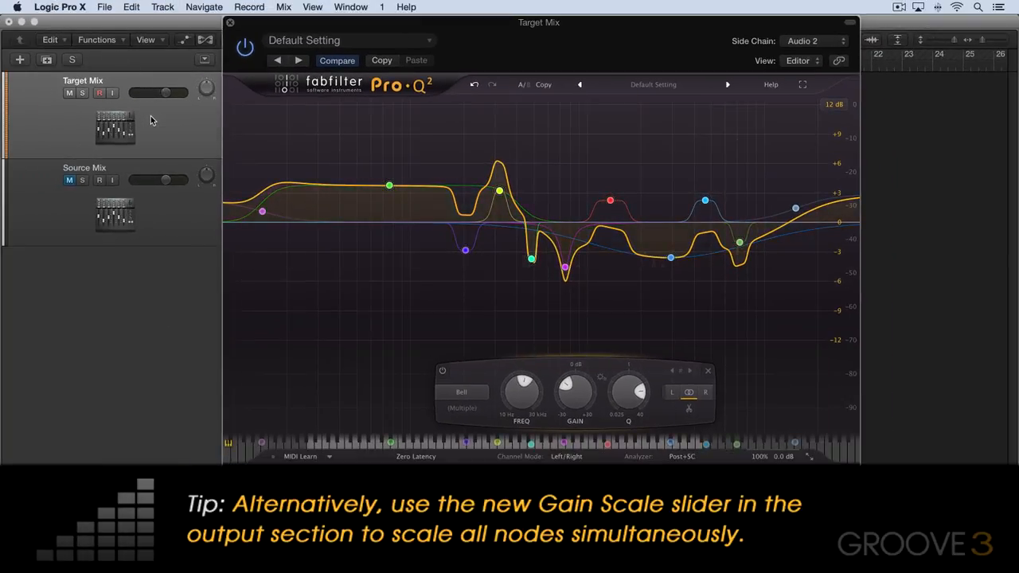
# Play the Target Mix and compare its sound with the EQ bypassed and re-enabled.
pyautogui.press('space')
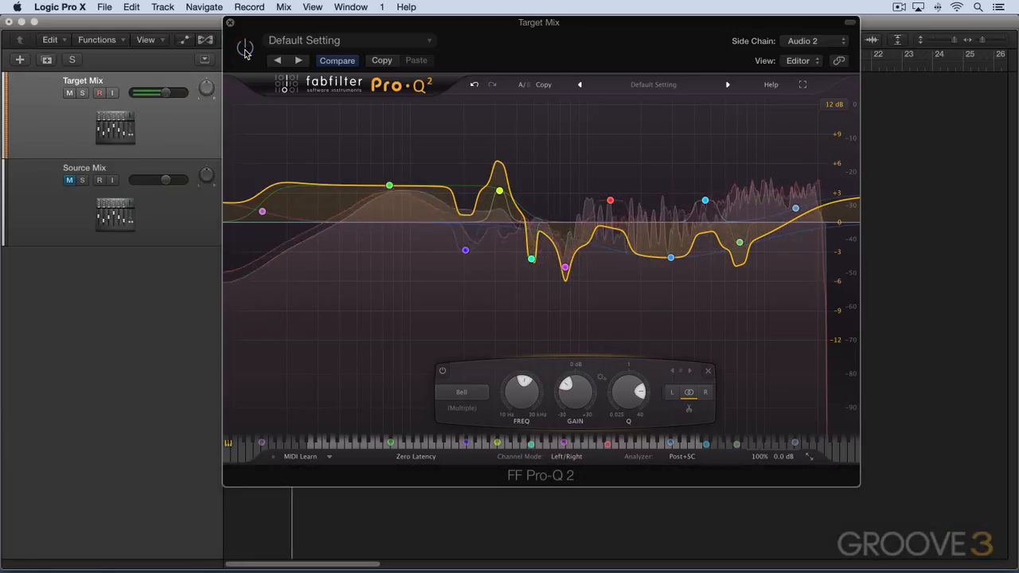
pyautogui.click(244, 48)
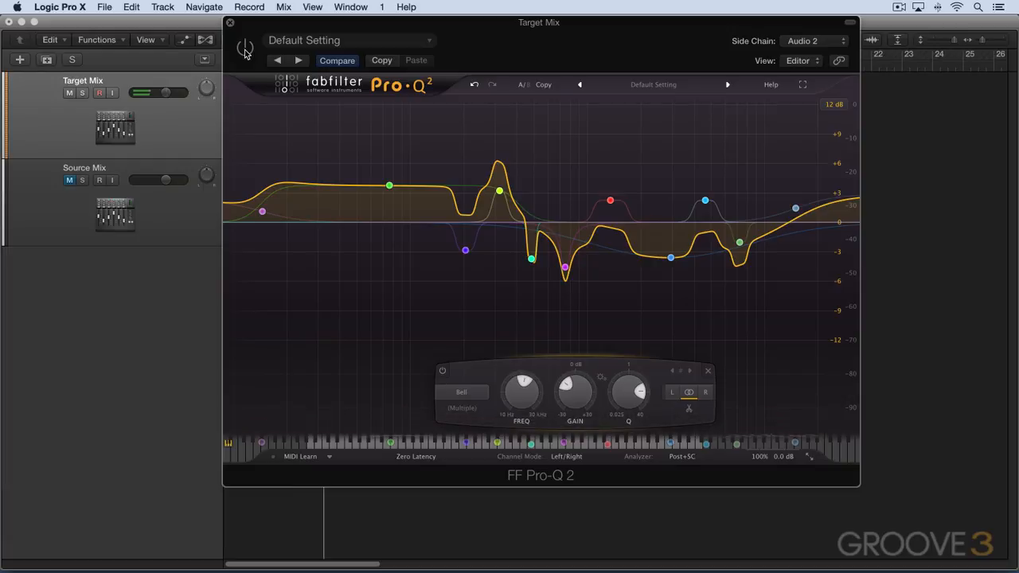
pyautogui.click(244, 49)
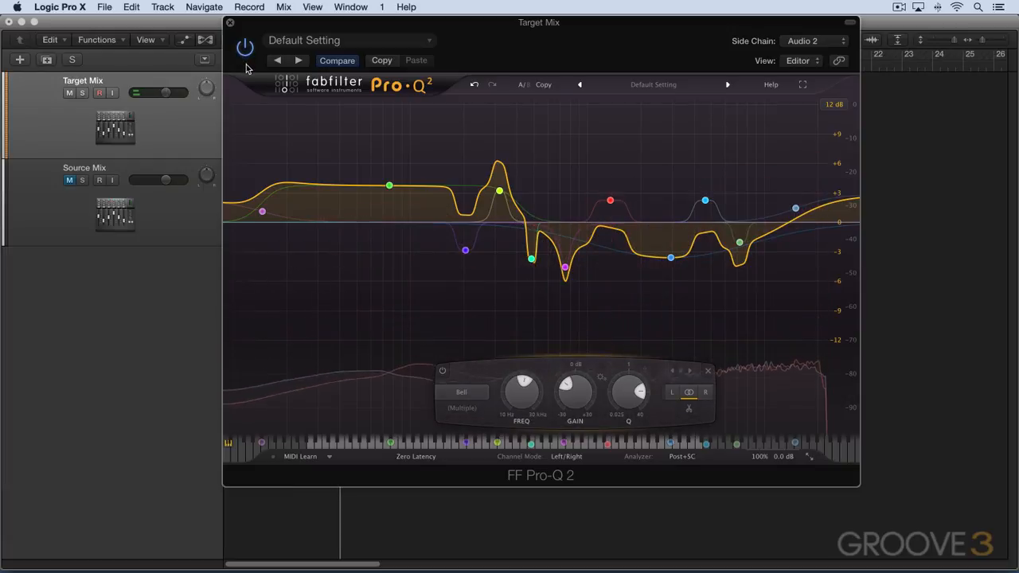